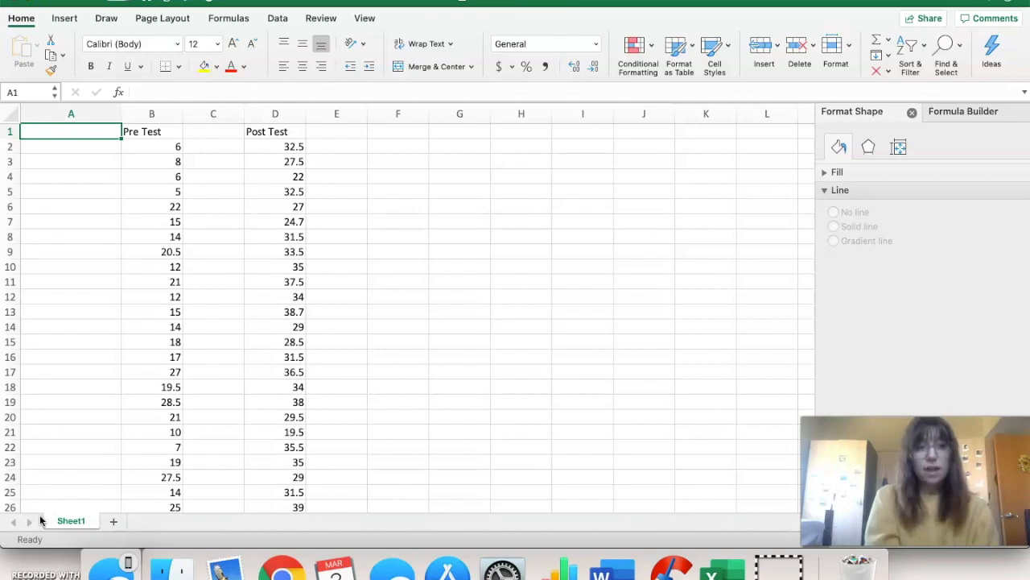
left_click(78, 503)
left_click(255, 491)
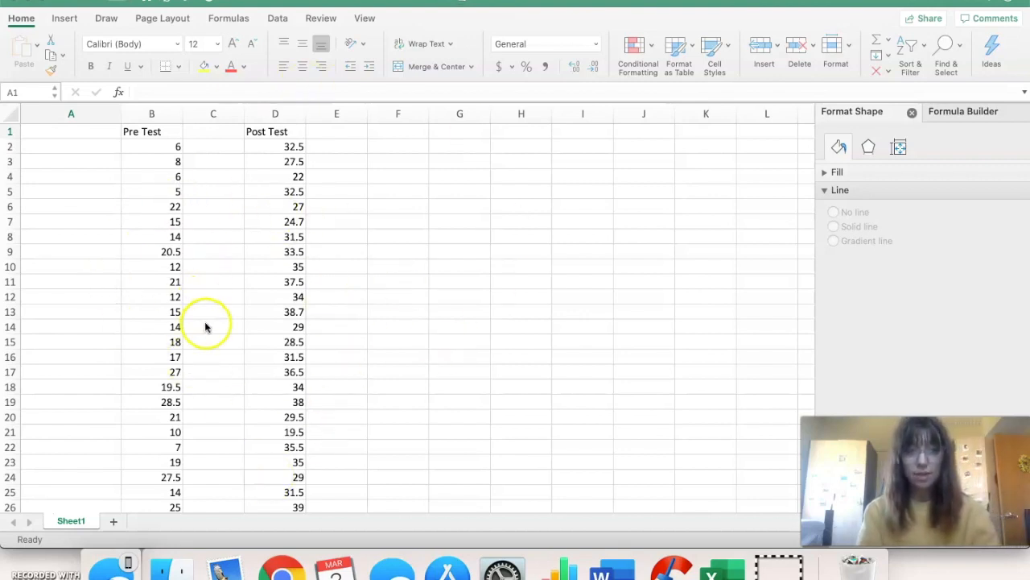
Step: Enter the header Students in A1, with Student 1 in A2 and Student 2 in A3
left_click(42, 135)
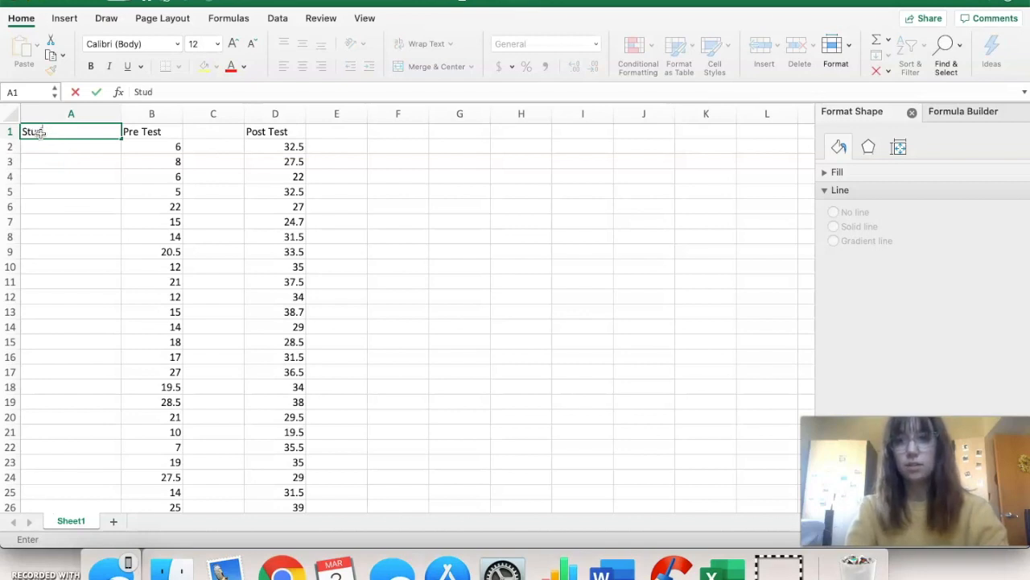
type("Students")
left_click(49, 148)
type("Student 1")
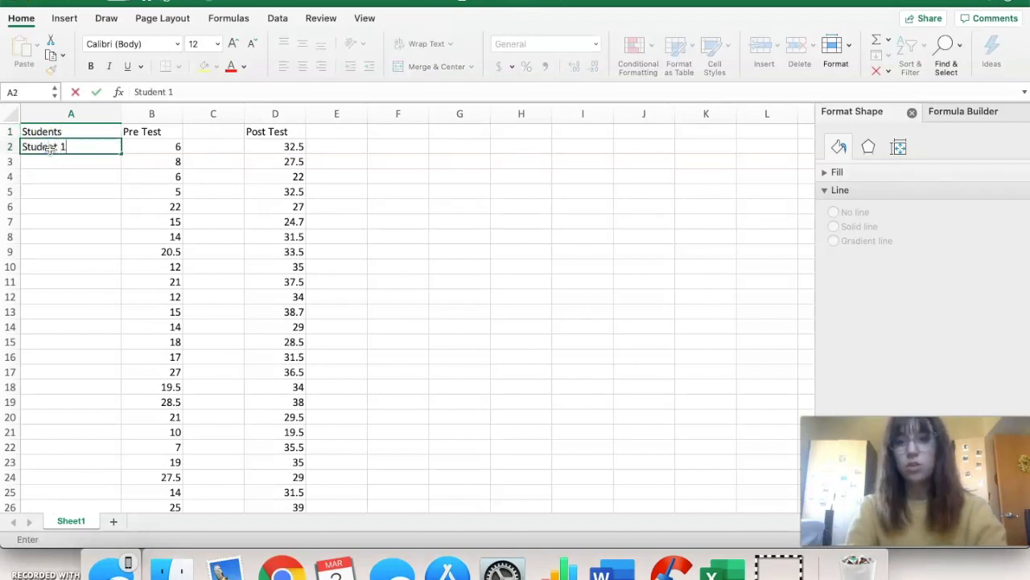
left_click(51, 163)
type("Stud")
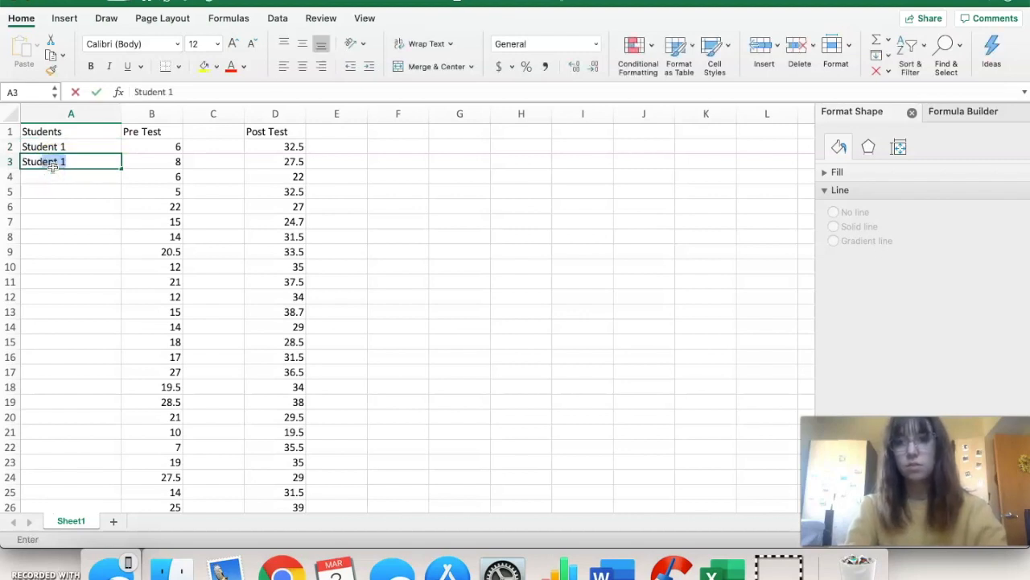
type("ent 2")
Step: Extend the student numbering from A2:A3 down to Student 39 in A40
left_click(87, 208)
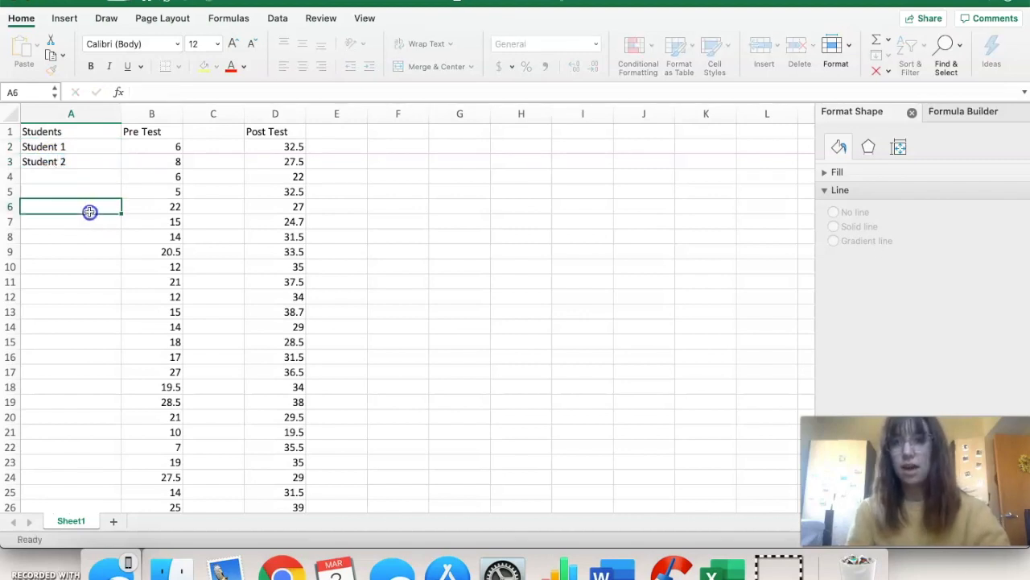
left_click_drag(78, 144, 121, 447)
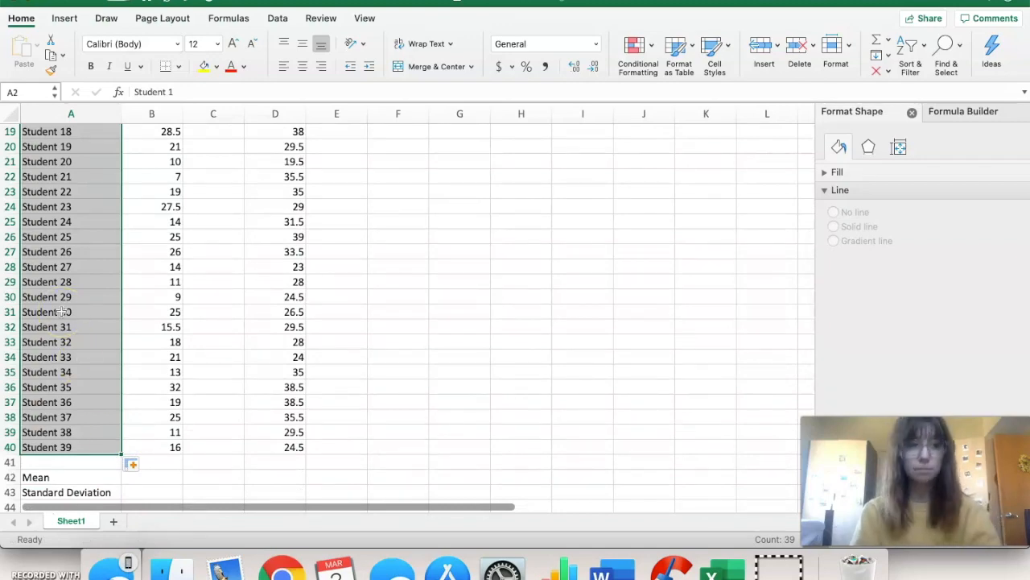
left_click(437, 373)
Step: Calculate the Pre Test mean in B42 with the AVERAGE function over B2:B40
scroll(437, 375, "down", 2)
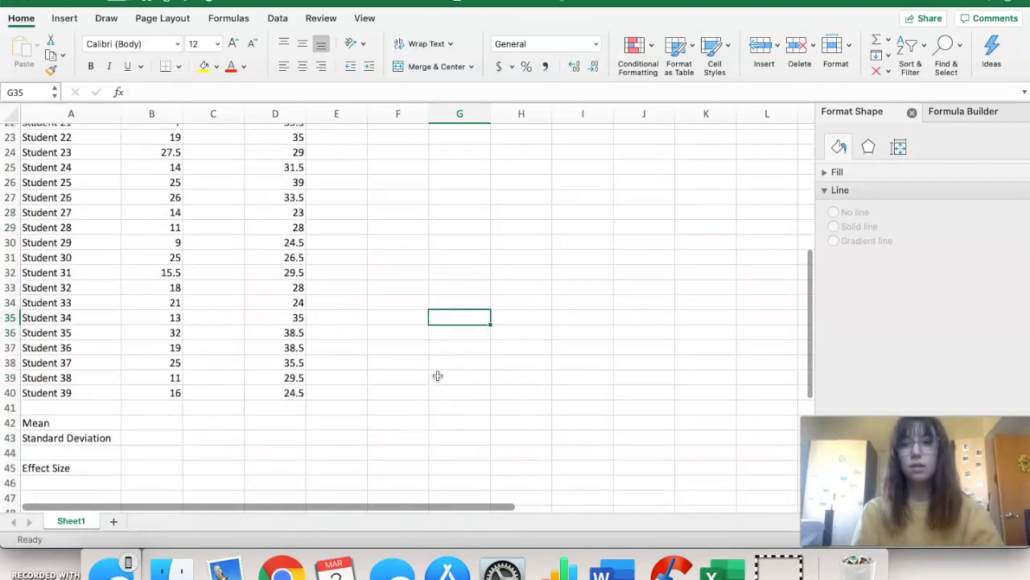
scroll(317, 384, "down", 1)
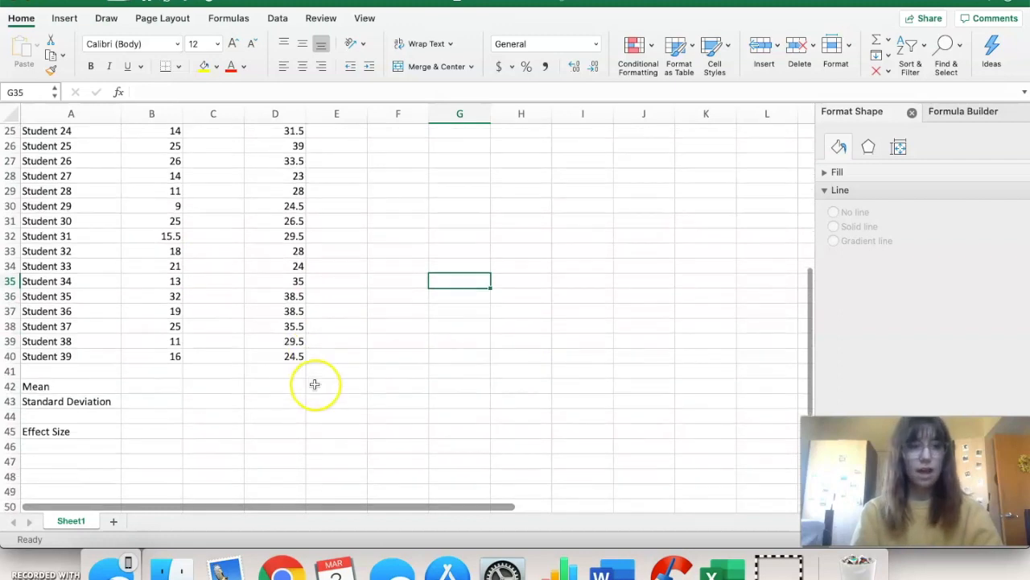
left_click(166, 387)
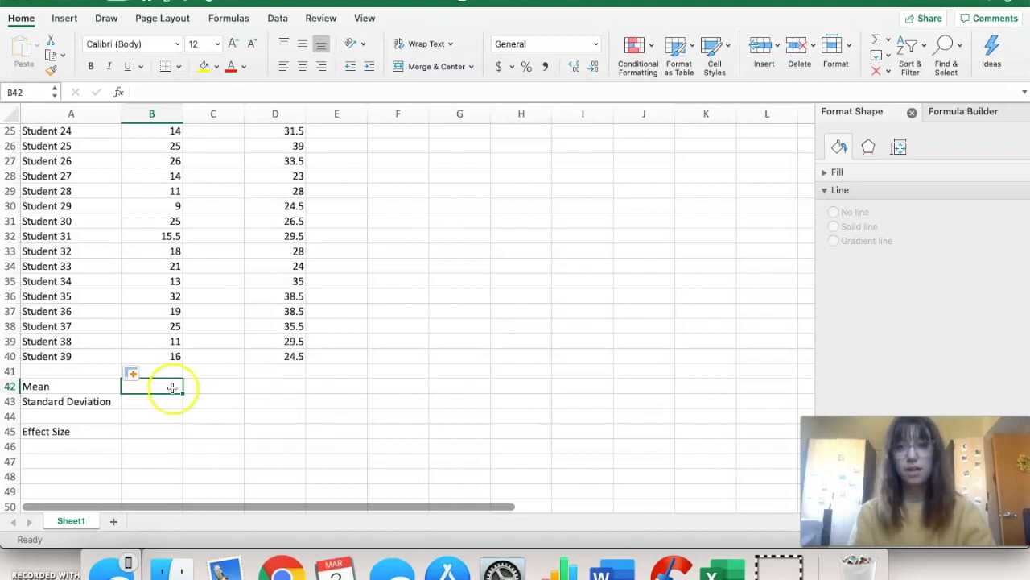
left_click(165, 387)
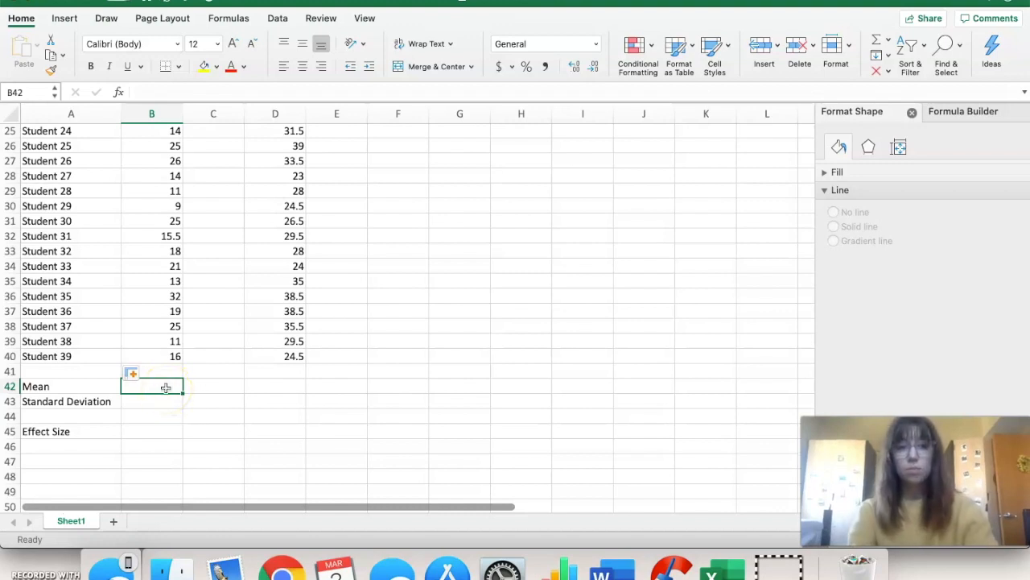
type("=AV")
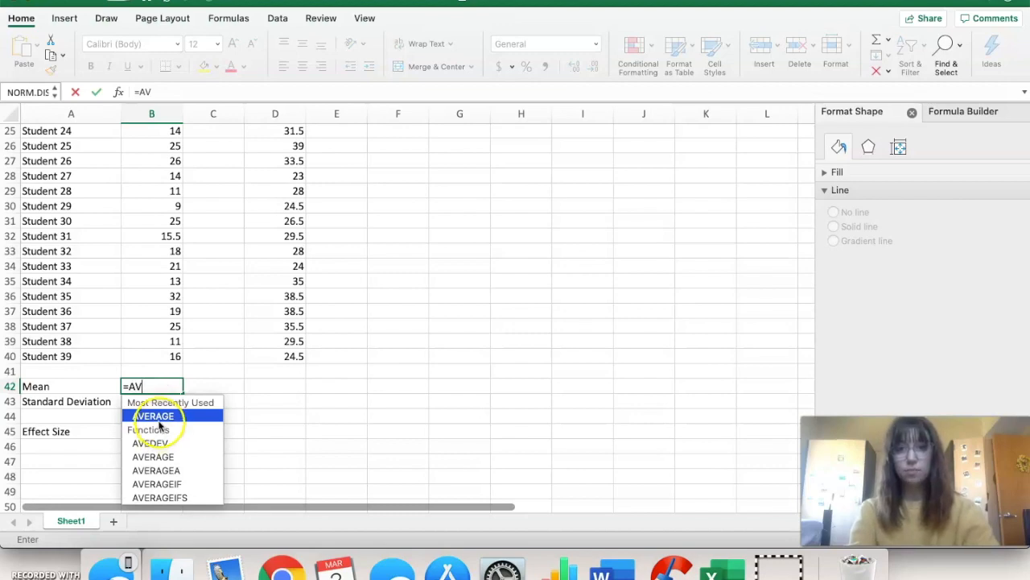
double_click(158, 416)
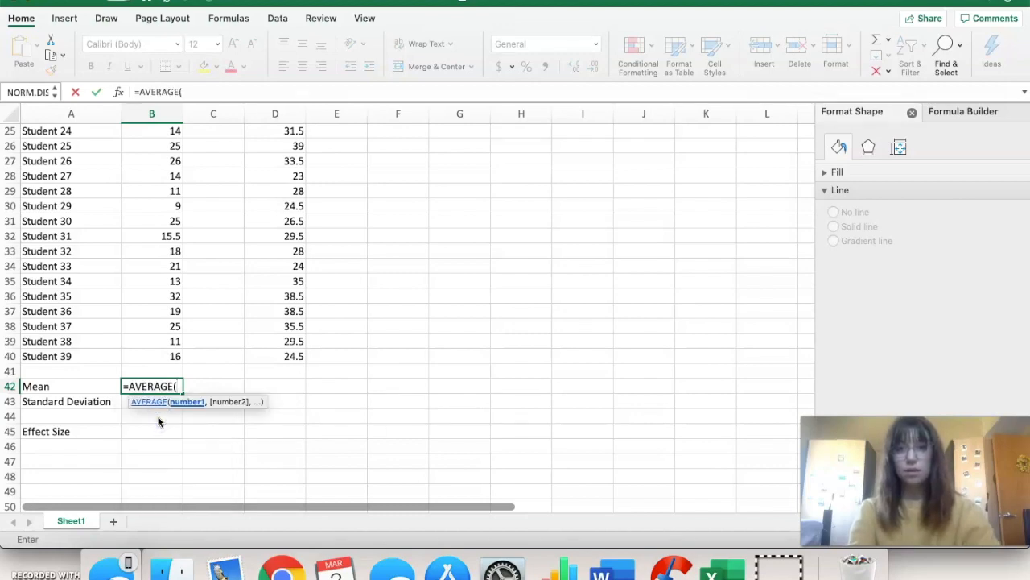
scroll(172, 219, "up", 8)
left_click_drag(156, 147, 165, 449)
key("Return")
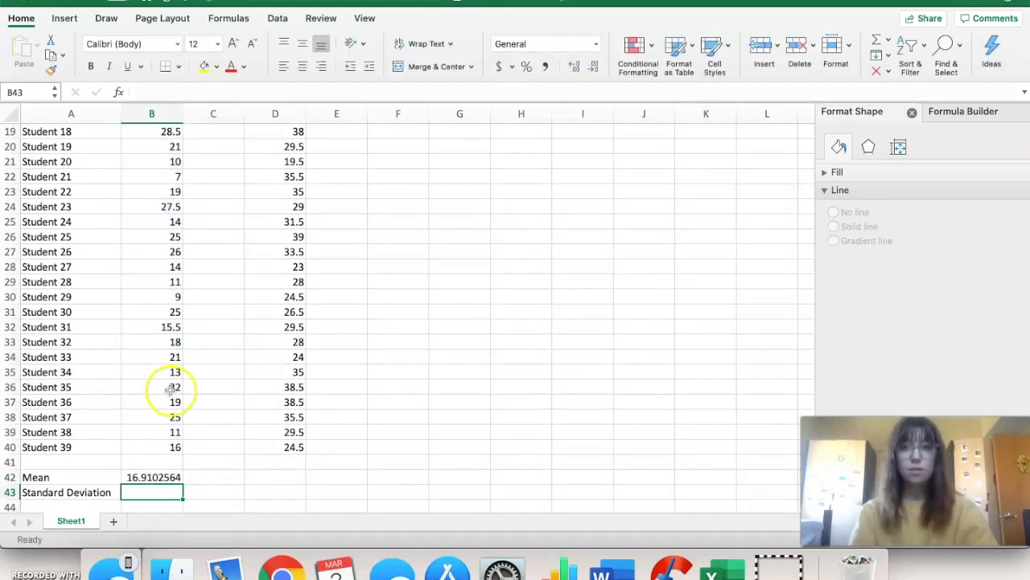
Step: Calculate the Post Test mean in D42 with the AVERAGE function over D2:D40
scroll(161, 272, "up", 5)
scroll(161, 277, "down", 7)
scroll(159, 276, "up", 1)
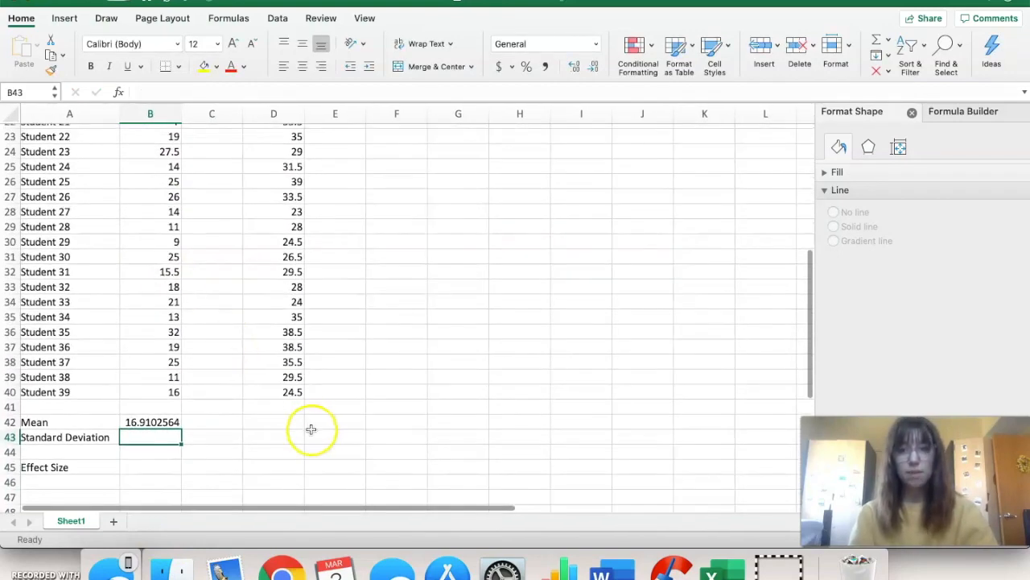
left_click(279, 422)
type("=Av")
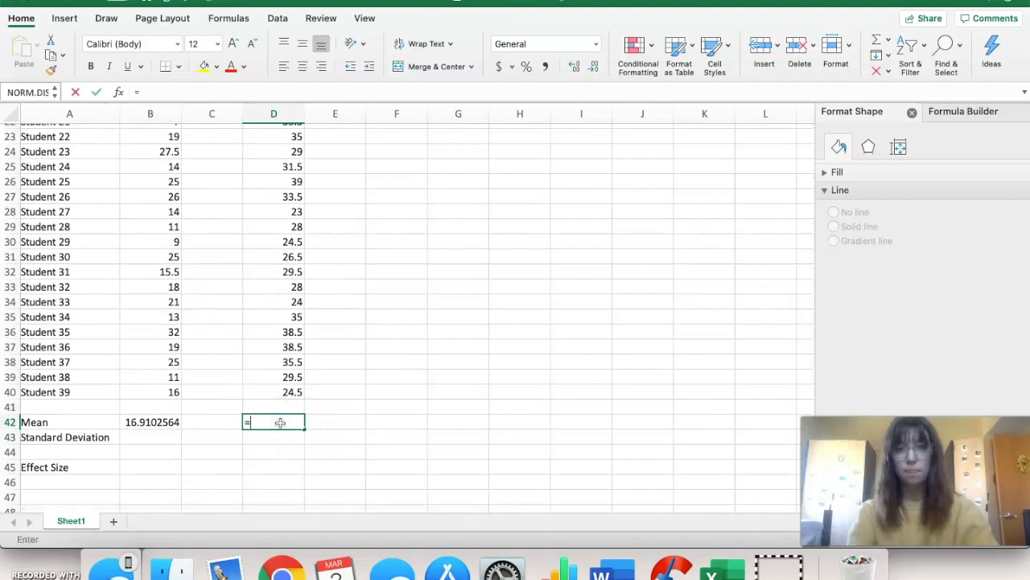
double_click(358, 452)
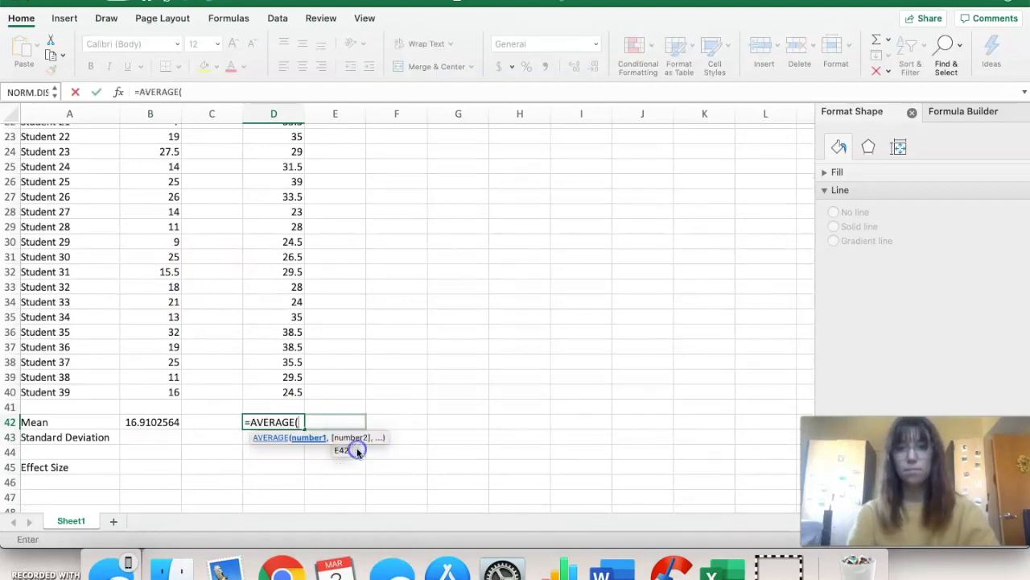
scroll(357, 449, "up", 10)
left_click_drag(293, 150, 291, 519)
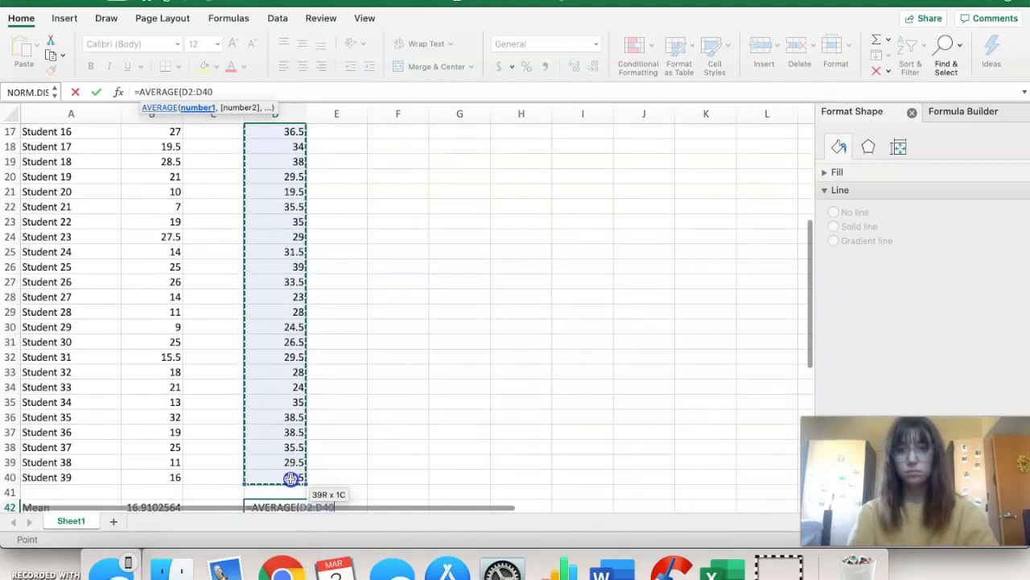
key("Return")
Step: Calculate the Pre Test standard deviation in B43 with the STDEV function over B2:B40
scroll(390, 478, "down", 2)
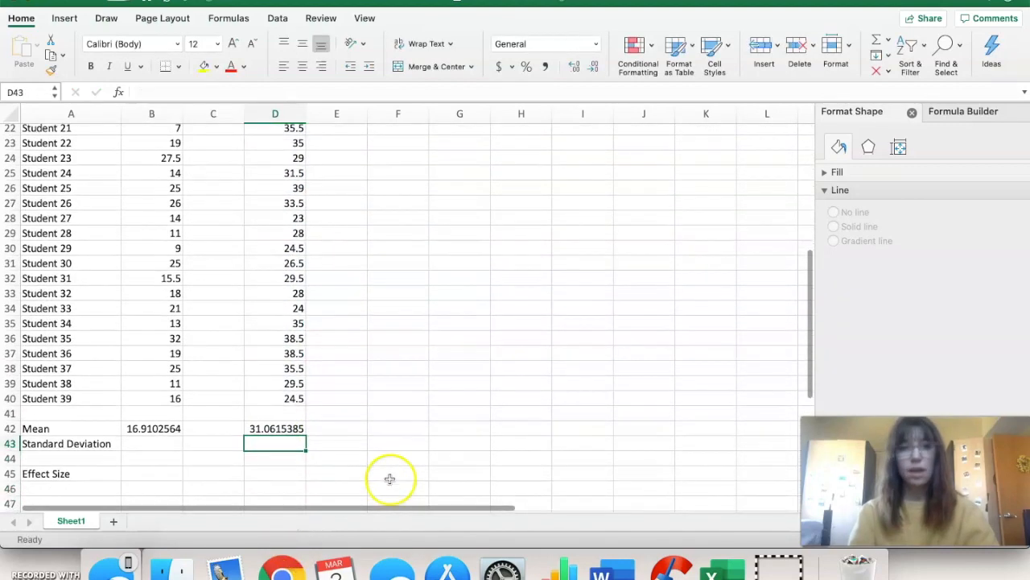
left_click(141, 444)
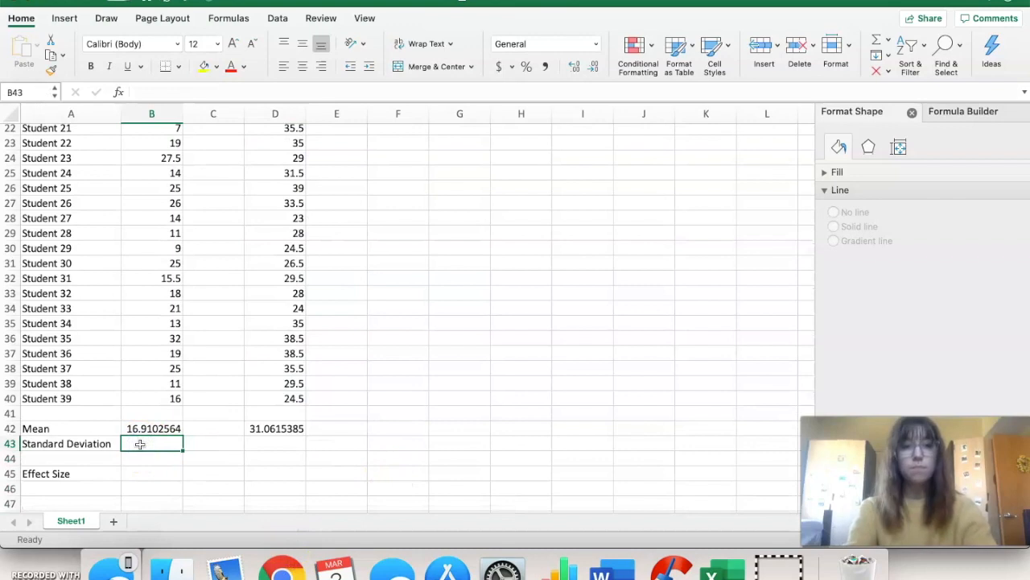
type("=ST")
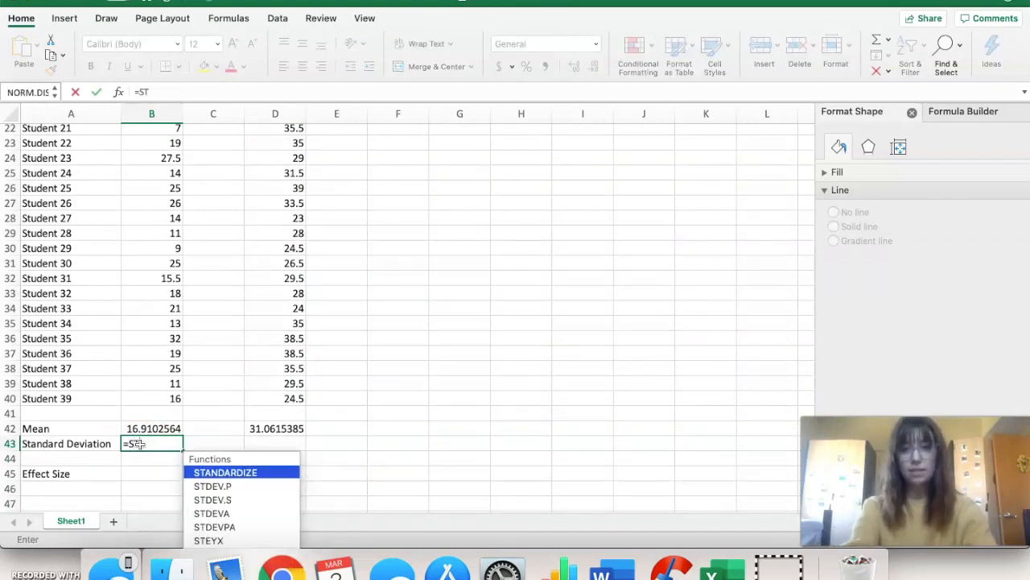
type("DEV")
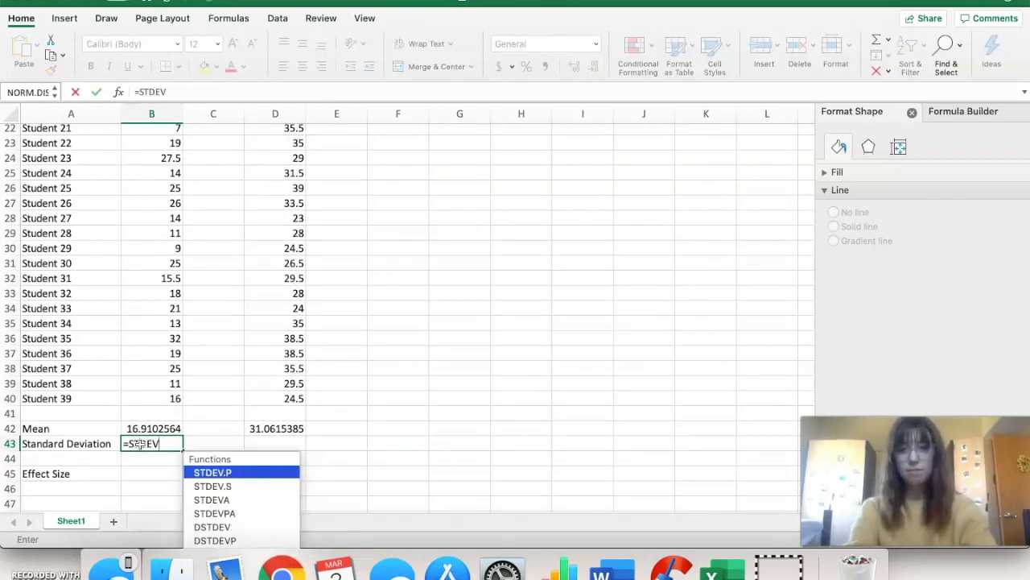
type("(")
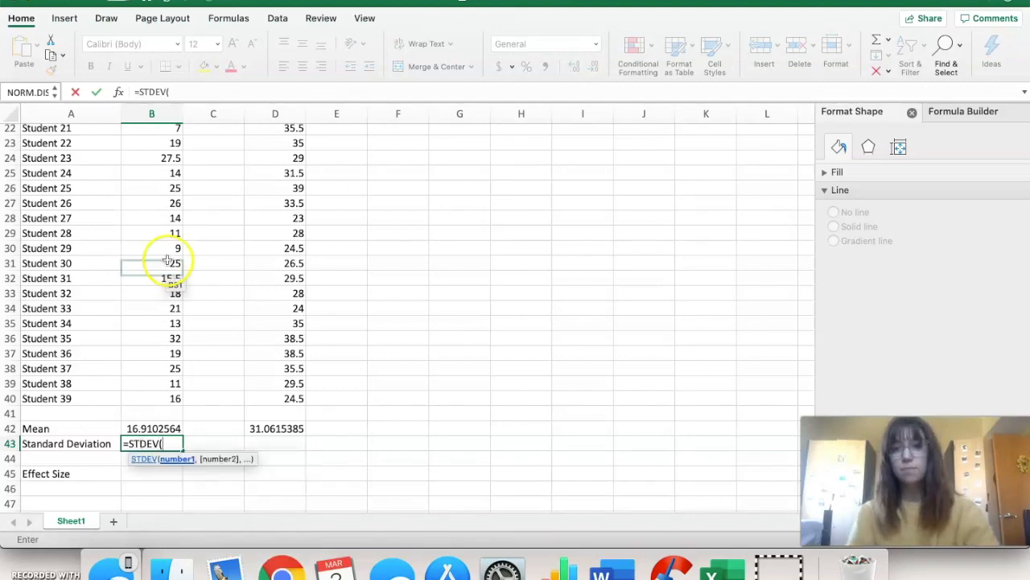
scroll(168, 253, "up", 10)
left_click_drag(159, 146, 161, 482)
key("Return")
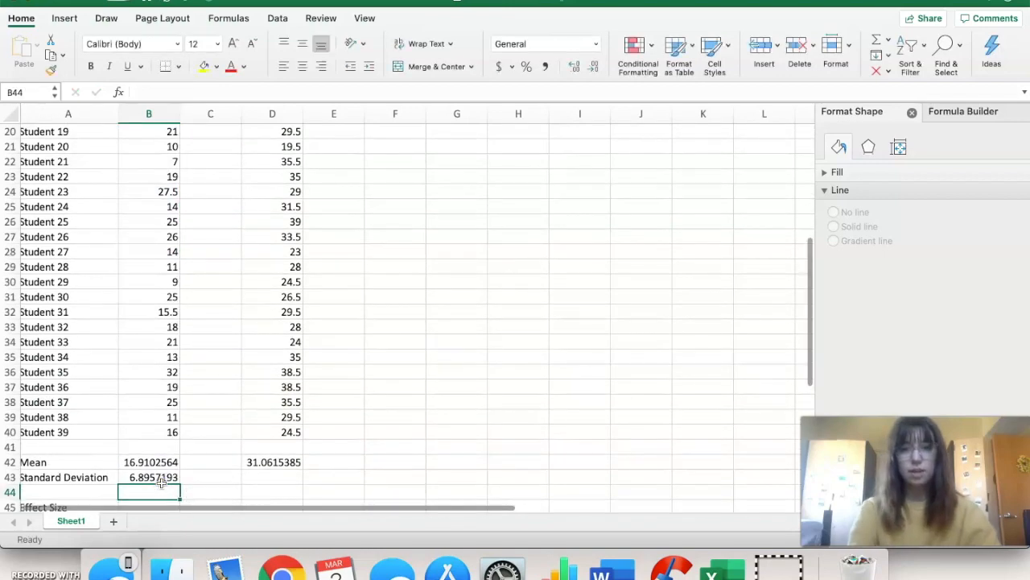
Step: Calculate the Post Test standard deviation in D43 with the STDEV function over D2:D40
left_click(260, 477)
type("=ST")
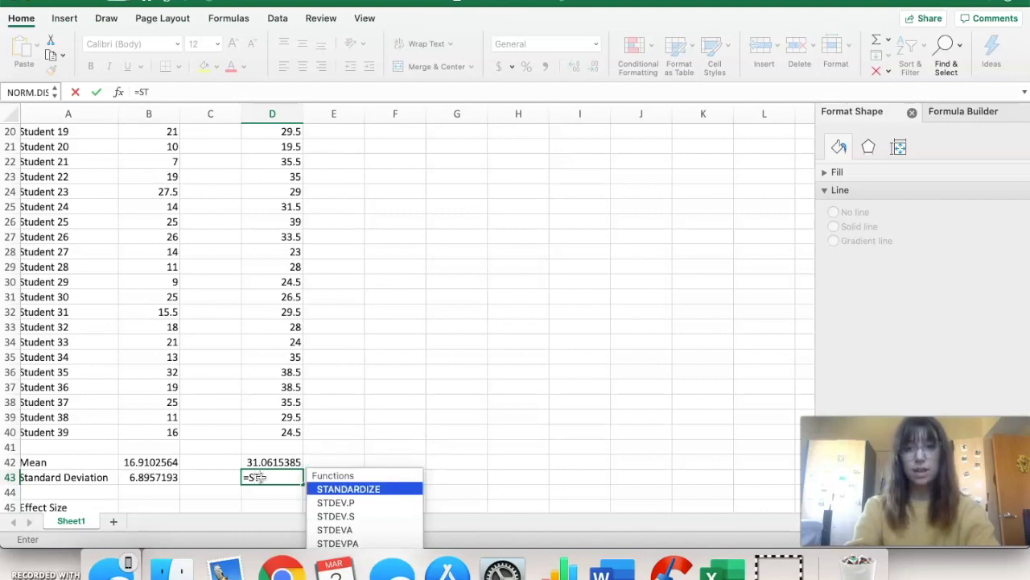
type("DEV(")
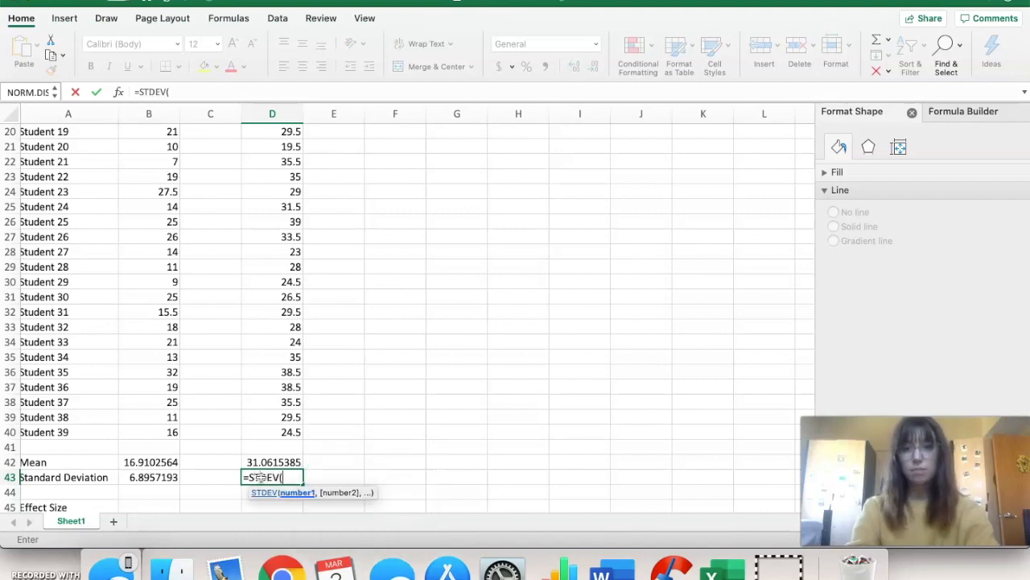
scroll(310, 391, "up", 10)
left_click_drag(268, 141, 290, 464)
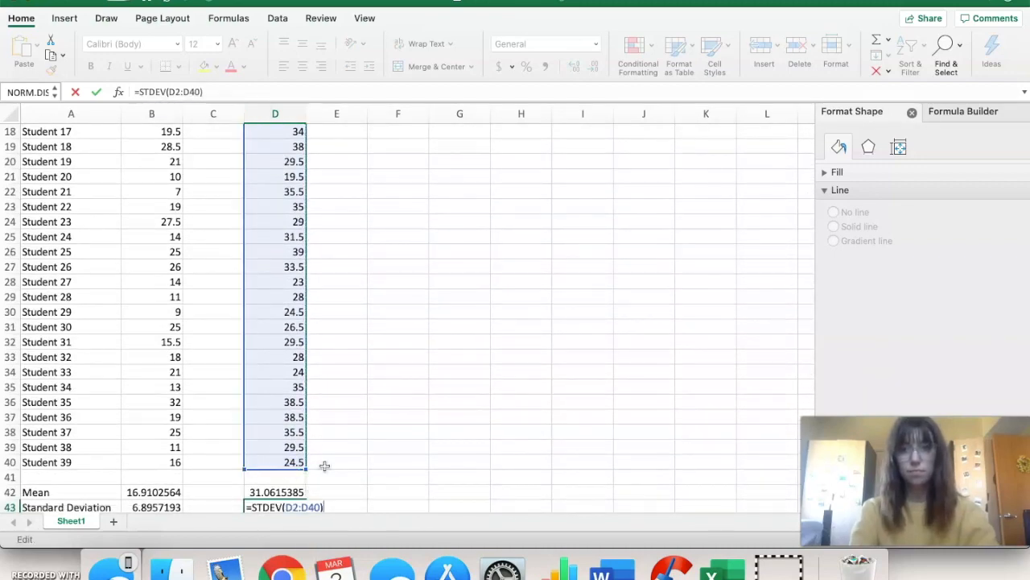
key("Return")
Step: Select the Effect Size cell B45, then switch to Google Chrome and bring up the group fields of the Cohen's d calculator
scroll(324, 466, "down", 3)
scroll(325, 465, "down", 1)
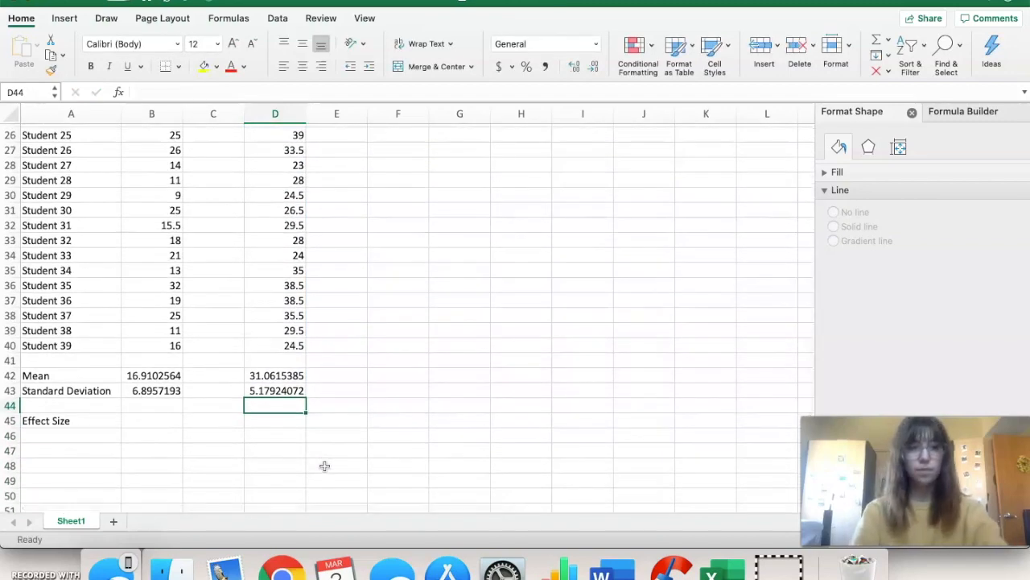
left_click(135, 424)
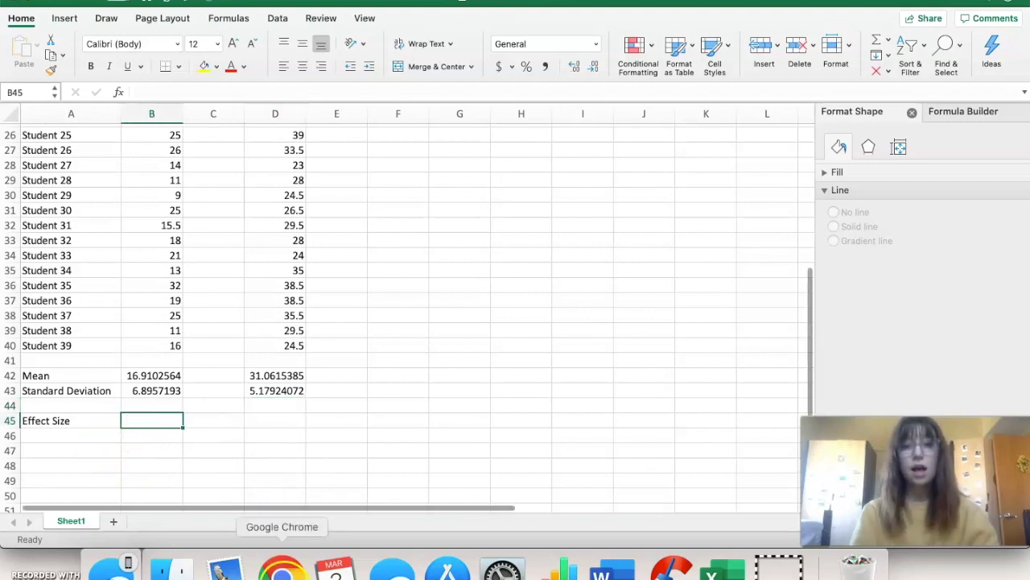
left_click(281, 570)
scroll(284, 268, "down", 1)
scroll(285, 268, "down", 2)
scroll(284, 267, "up", 4)
scroll(284, 267, "down", 3)
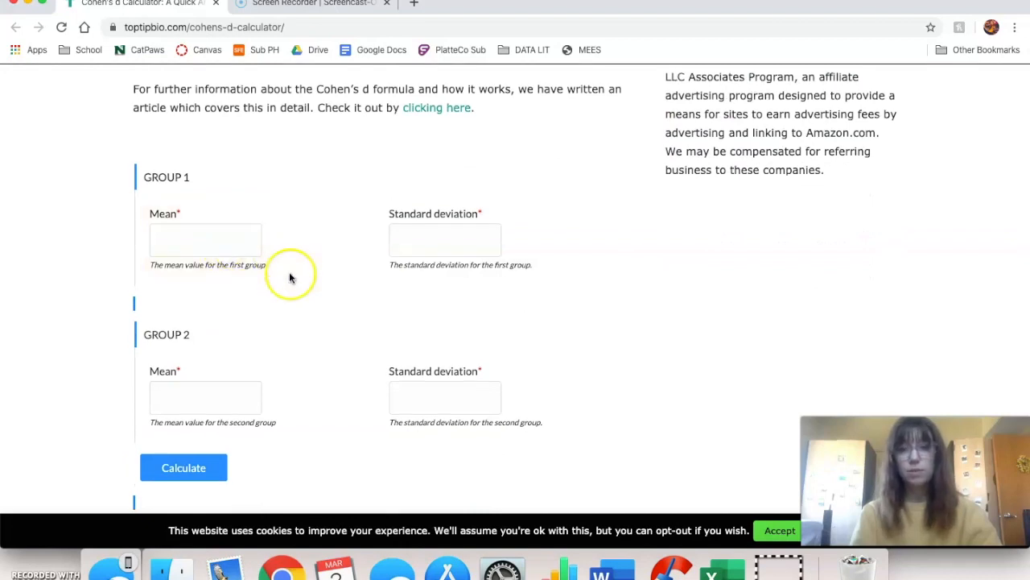
Step: Fill in Group 1 with a mean of 16.91 and a standard deviation of 6.90
left_click(208, 231)
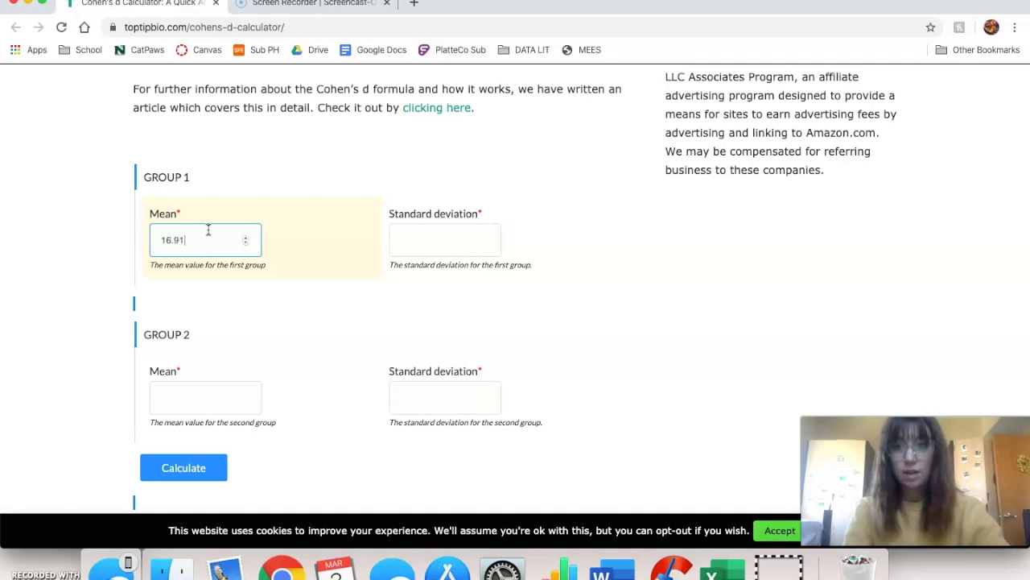
left_click(424, 239)
left_click(424, 239)
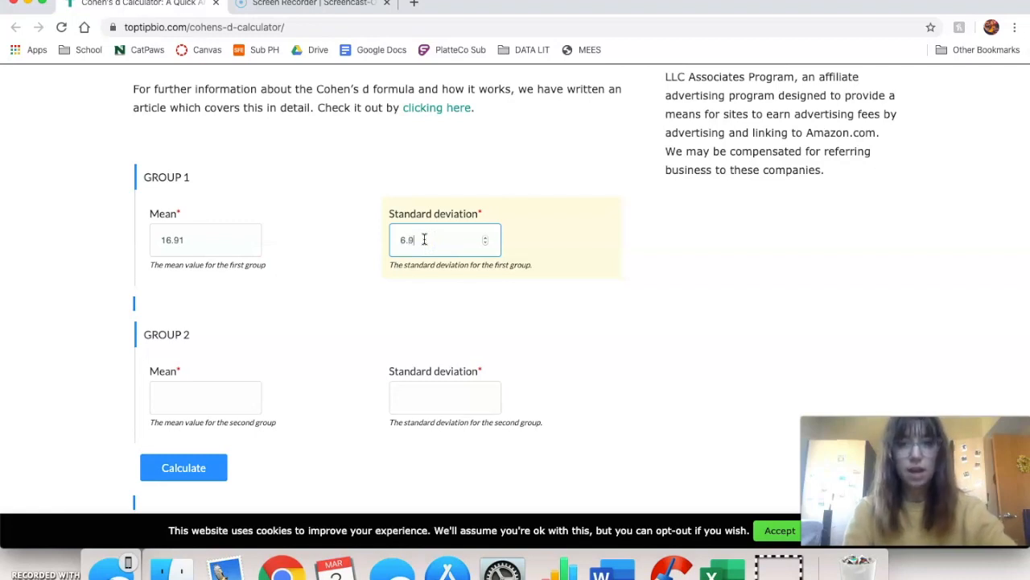
Step: Fill in Group 2 with a mean of 31.06 and a standard deviation of 5.18
left_click(186, 393)
scroll(111, 380, "down", 1)
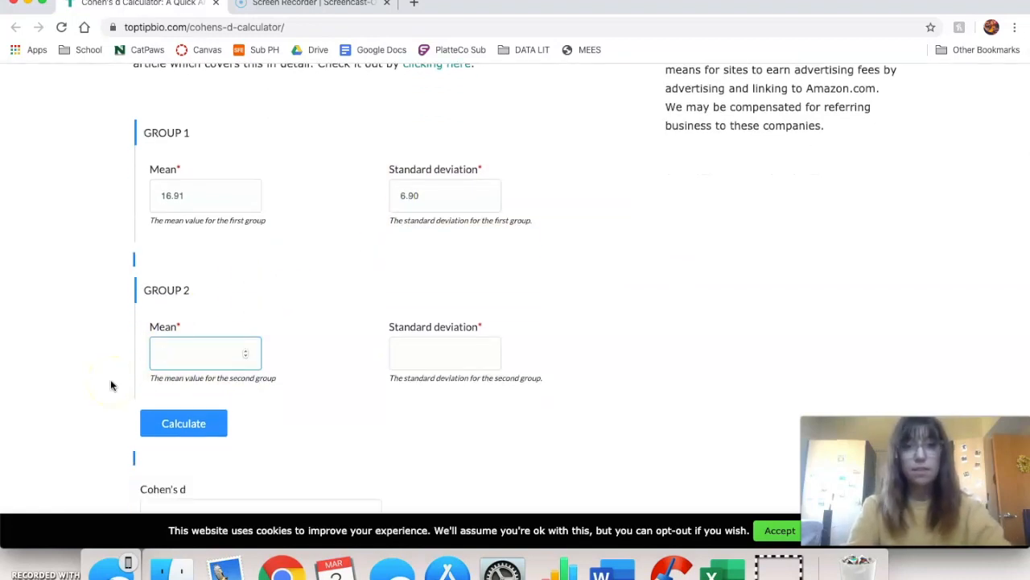
type("31.06")
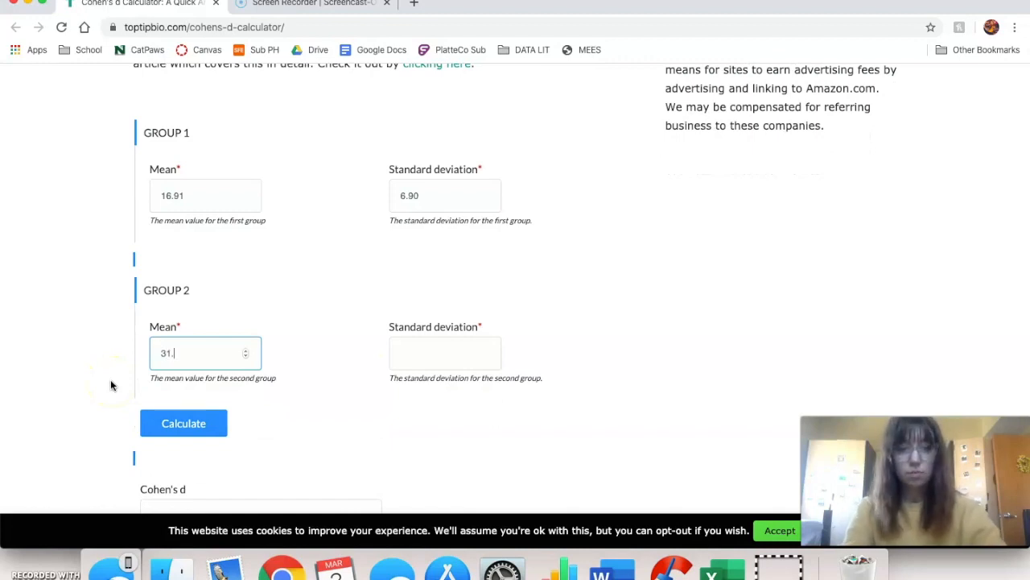
left_click(447, 351)
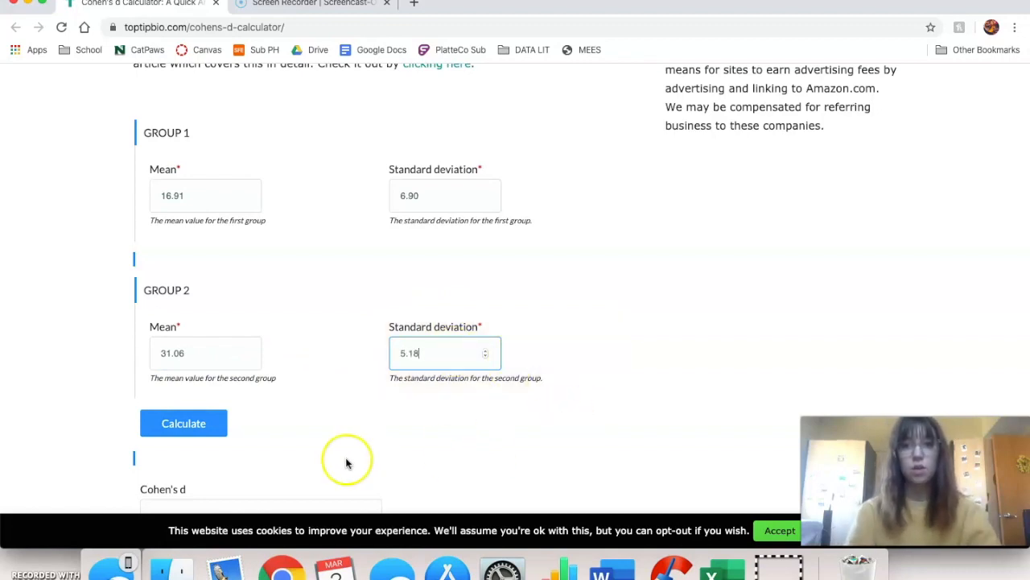
Step: Calculate Cohen's d from the two groups' values and show the result field
scroll(345, 460, "down", 1)
left_click(200, 409)
scroll(51, 414, "down", 3)
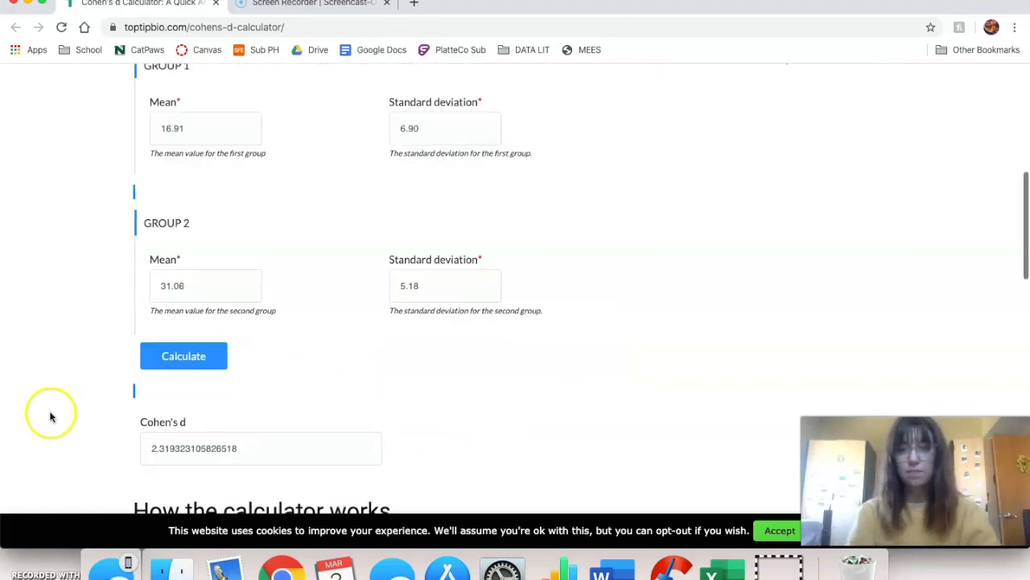
Step: Copy the calculated Cohen's d value, switch to Excel, and paste it into the Effect Size cell B45
left_click_drag(265, 400, 97, 407)
key("super+c")
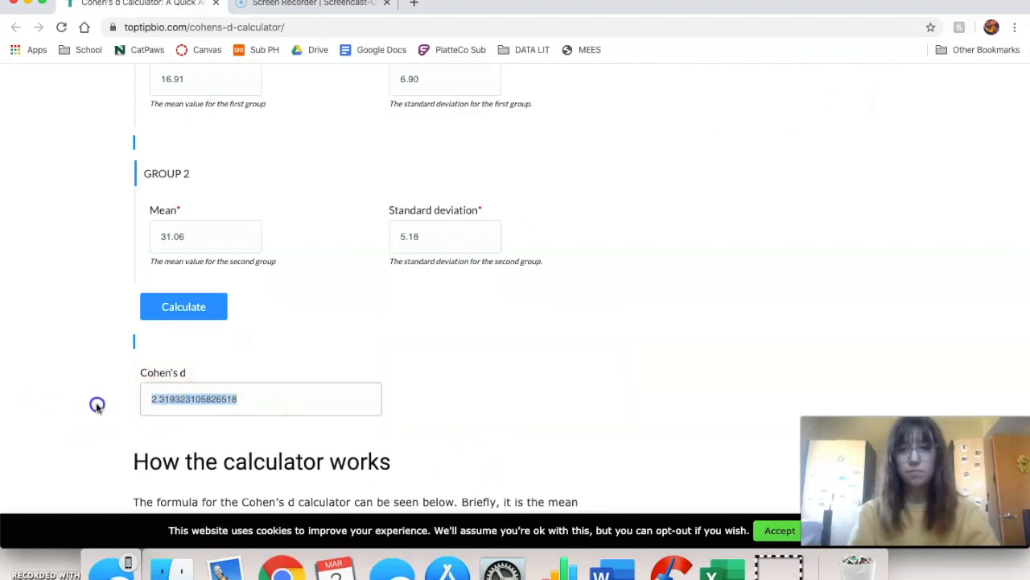
left_click(724, 570)
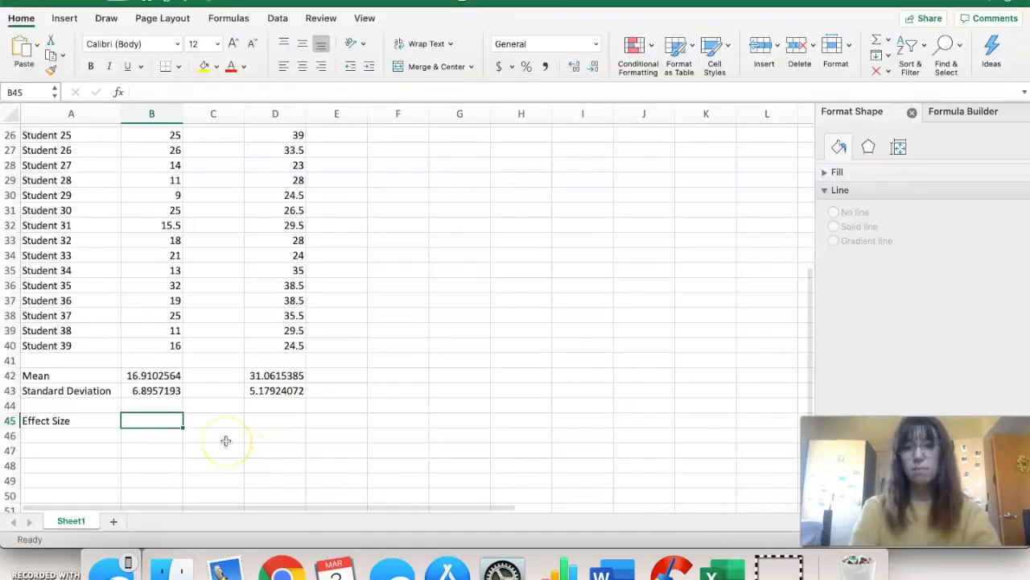
key("super+v")
left_click(156, 477)
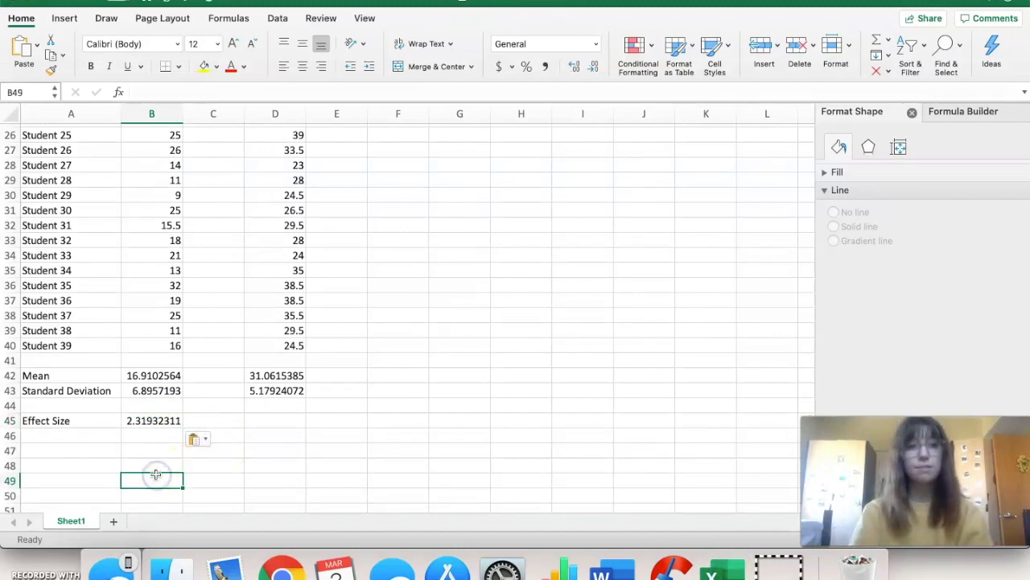
left_click(299, 473)
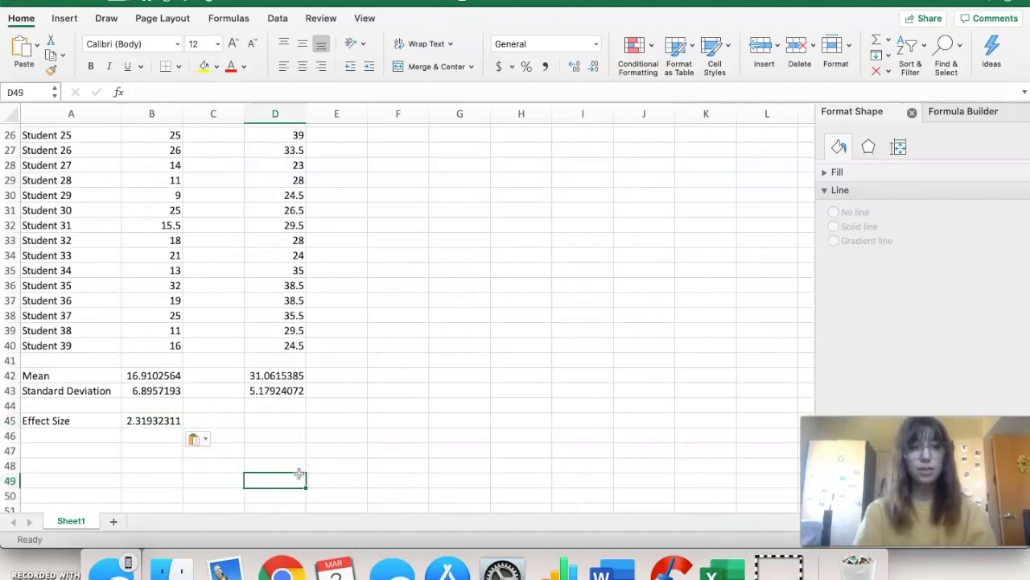
Step: Add a new worksheet and enter the heading Range in cell A1
left_click(114, 524)
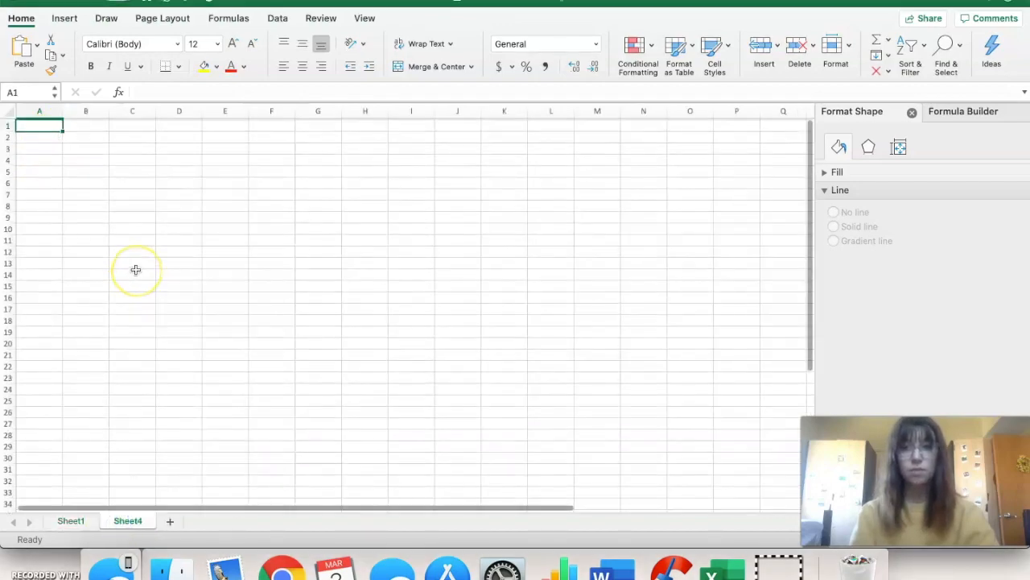
scroll(136, 270, "up", 5)
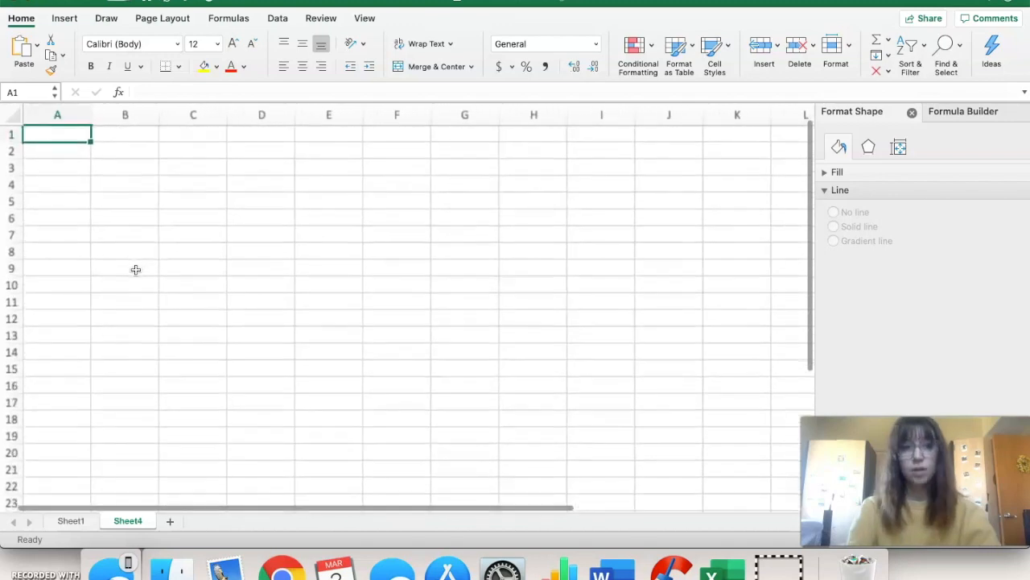
scroll(136, 270, "up", 2)
type("Range")
Step: Enter 0 and 1 below the Range heading and extend the series to 40 in cell A42
left_click(62, 157)
type("0")
key("Return")
type("1")
key("Return")
left_click_drag(64, 154, 74, 465)
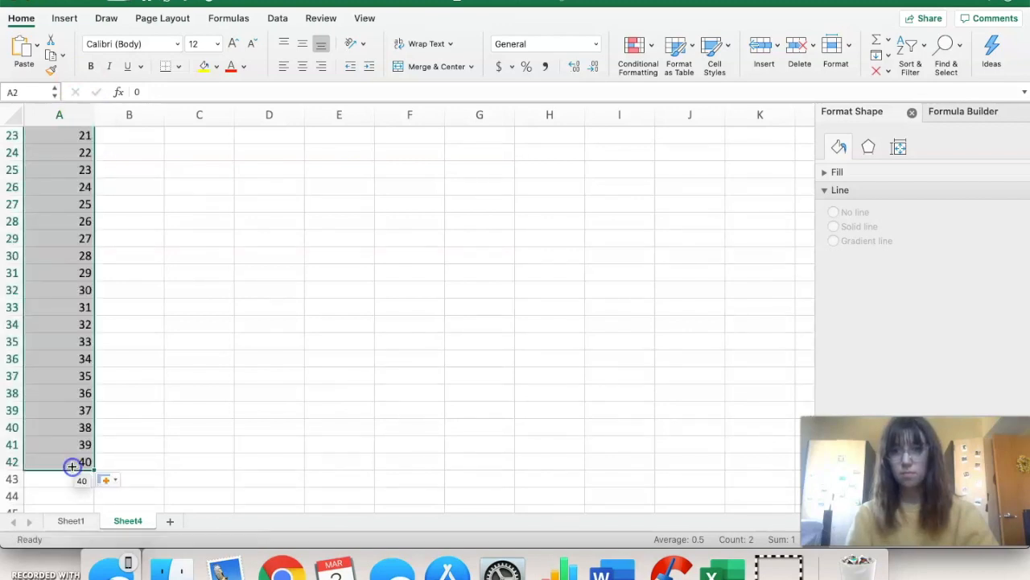
left_click(137, 408)
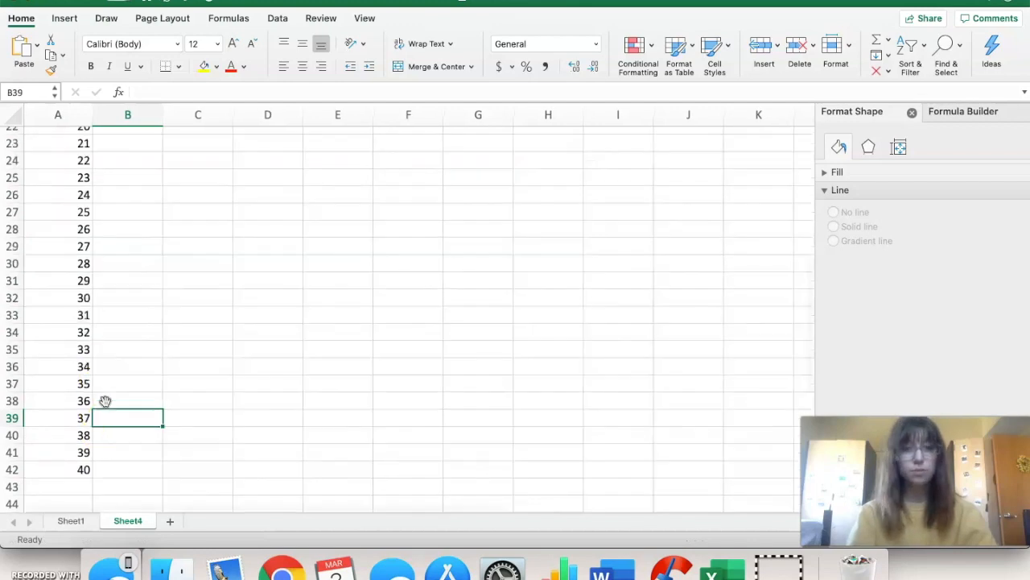
Step: Enter the headings Pre Mean in B1 and Post Mean in C1
scroll(103, 400, "up", 10)
left_click(133, 136)
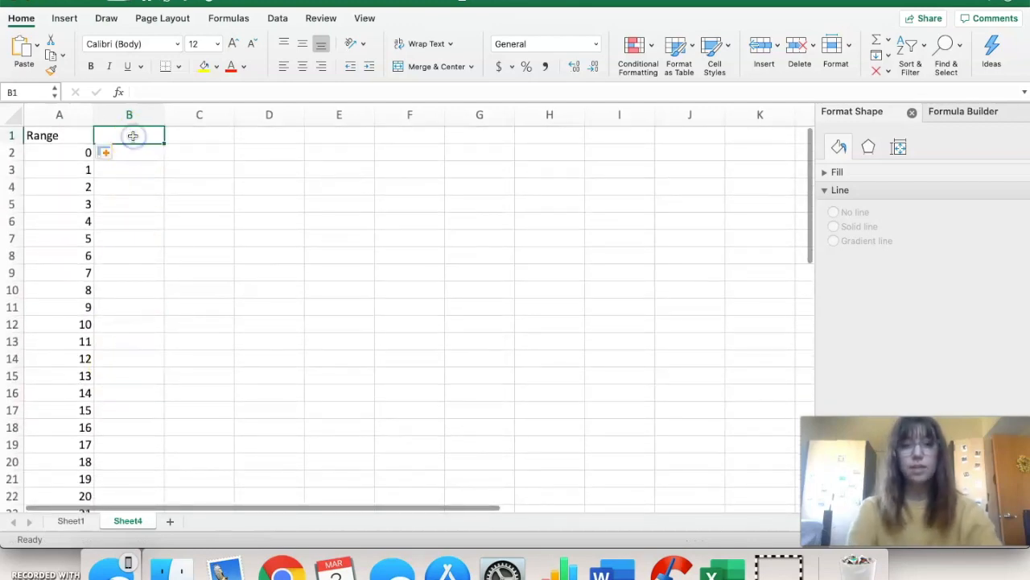
type("Pre Mean")
key("Tab")
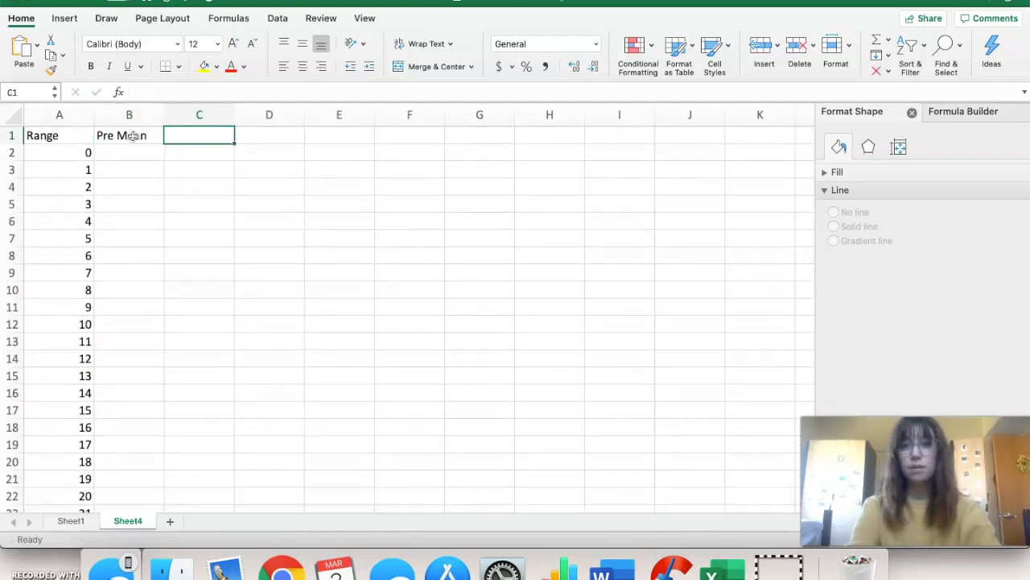
type("Post Mean")
left_click(139, 153)
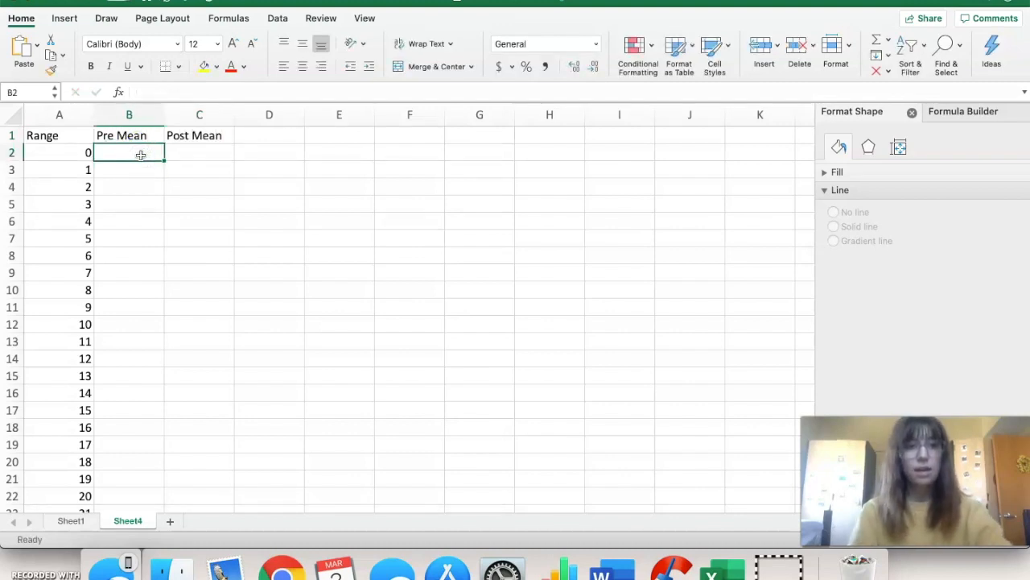
type("+")
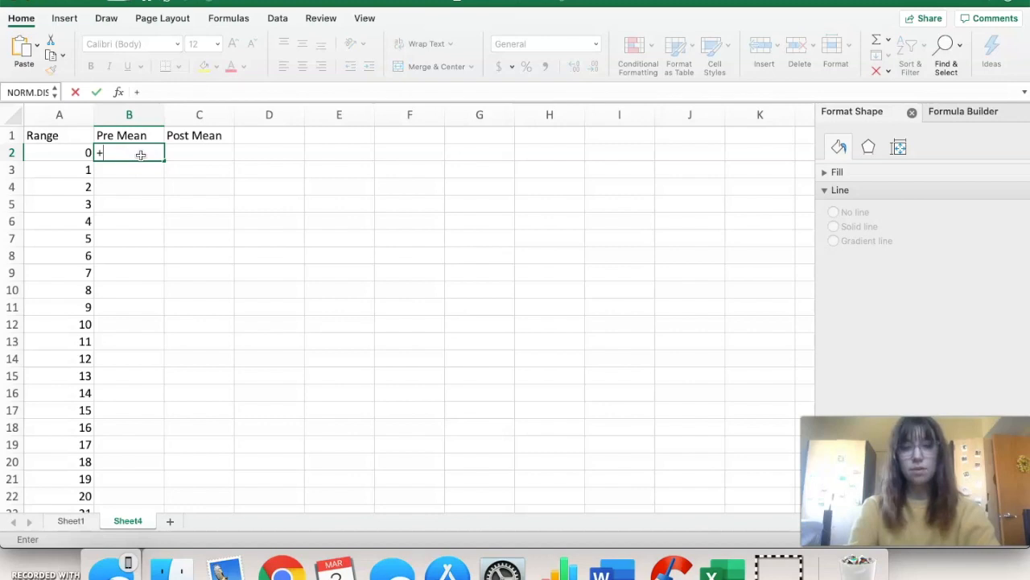
type("Norm")
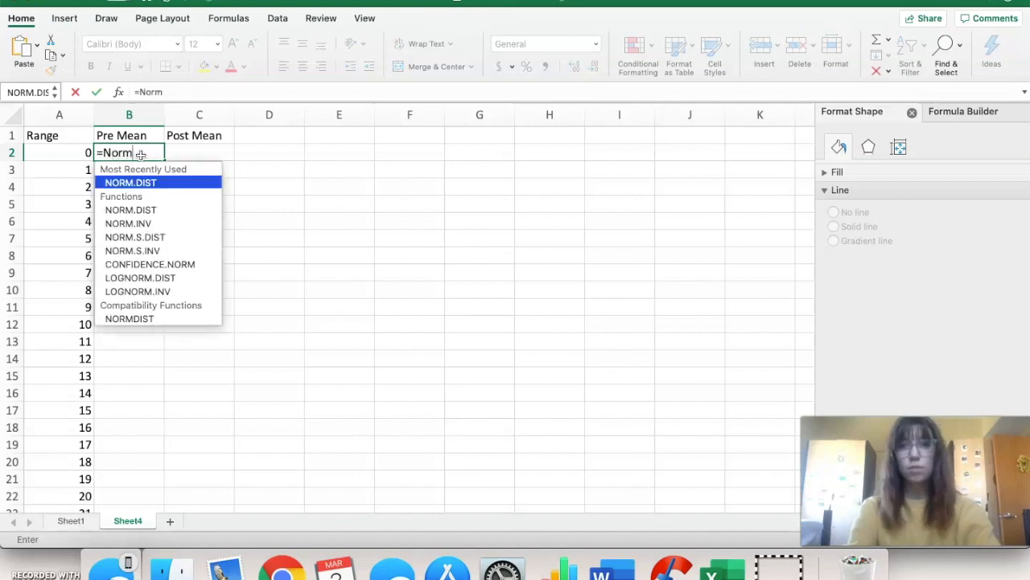
double_click(143, 184)
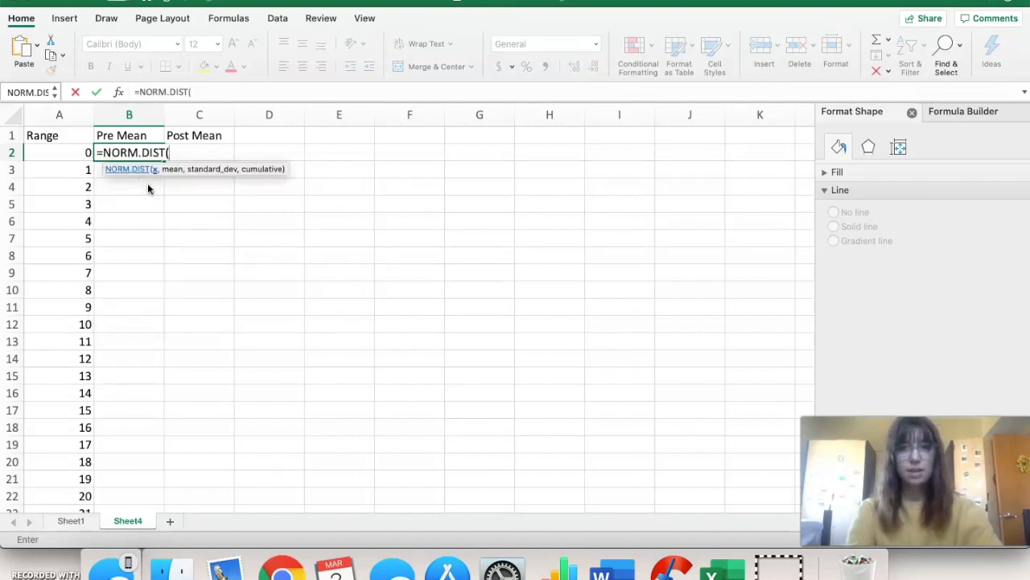
key("BackSpace")
key("BackSpace")
key("BackSpace")
key("BackSpace")
key("BackSpace")
key("BackSpace")
key("BackSpace")
key("BackSpace")
key("BackSpace")
key("BackSpace")
key("BackSpace")
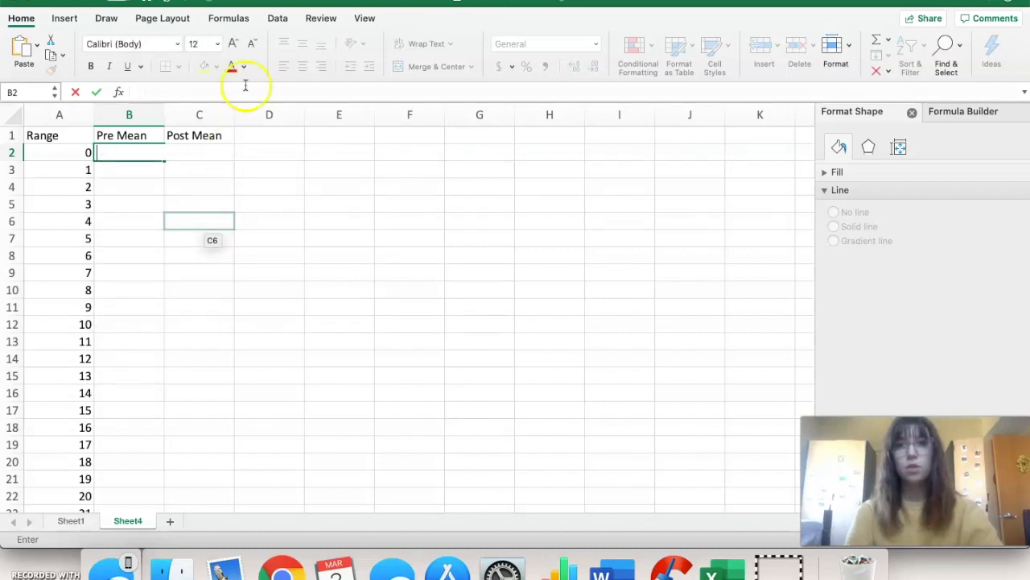
Step: Insert the statistical function NORM.DIST into cell B2 under Pre Mean
left_click(233, 17)
left_click(373, 50)
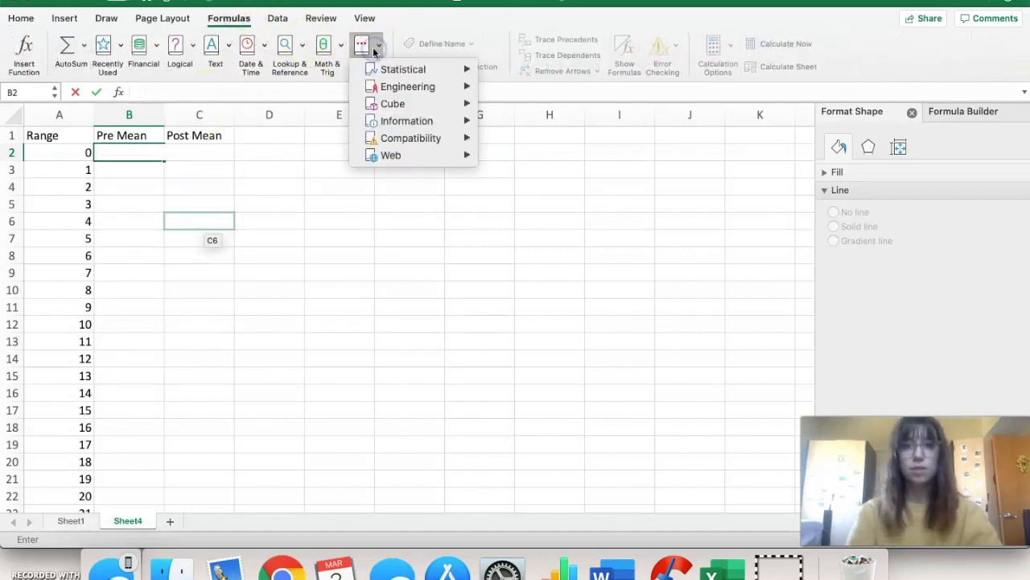
mouse_move(411, 71)
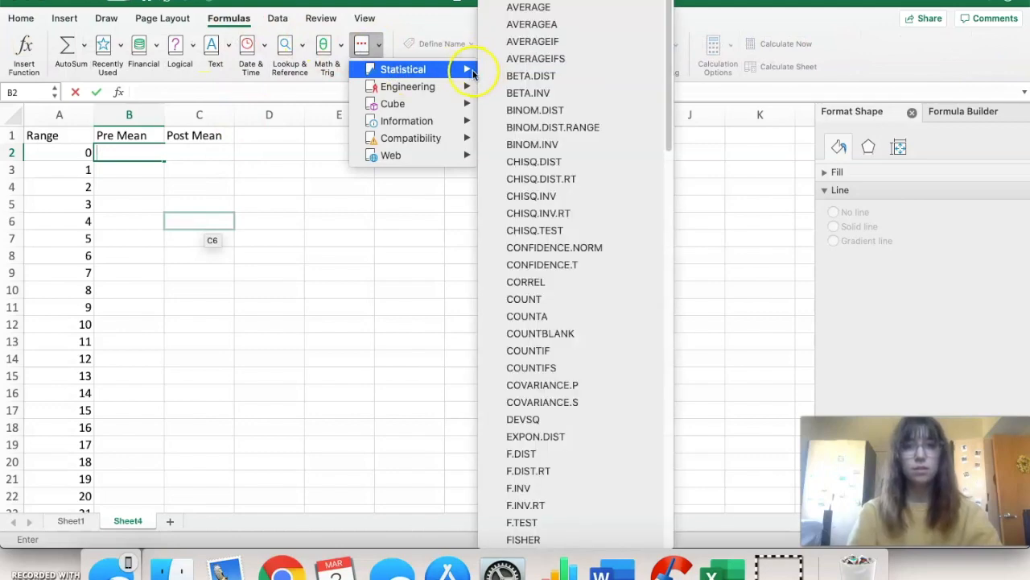
scroll(602, 403, "down", 10)
scroll(602, 405, "down", 1)
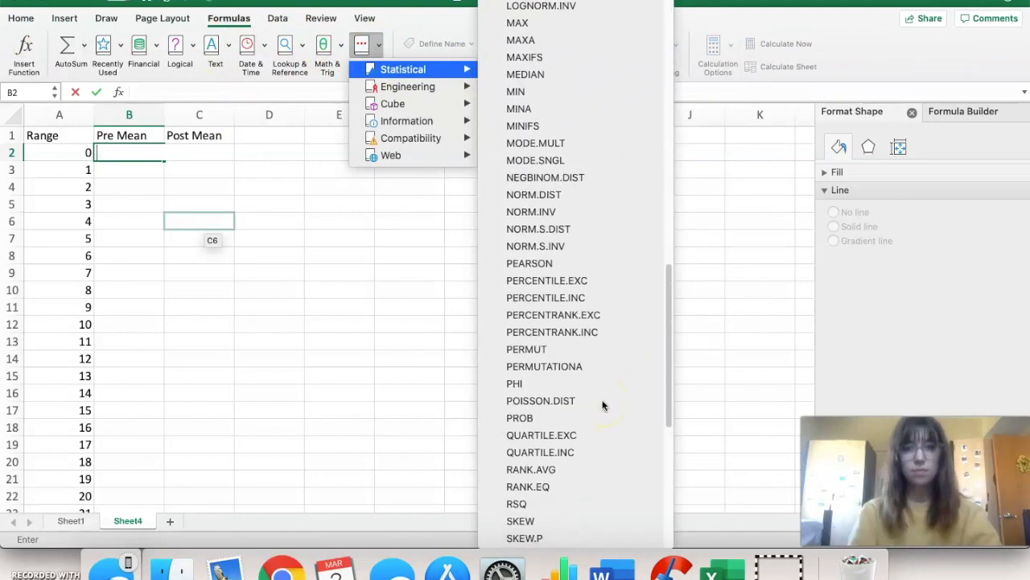
left_click(540, 198)
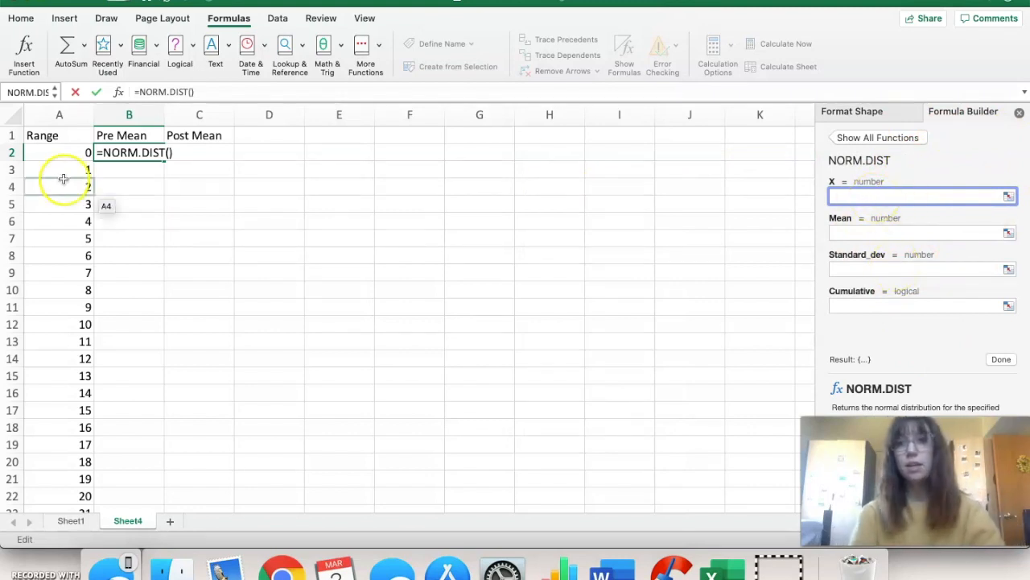
Step: Complete NORM.DIST in B2 with X A2, mean 16.91, standard deviation 6.9 and cumulative FALSE, and fill it down to B42
left_click(46, 156)
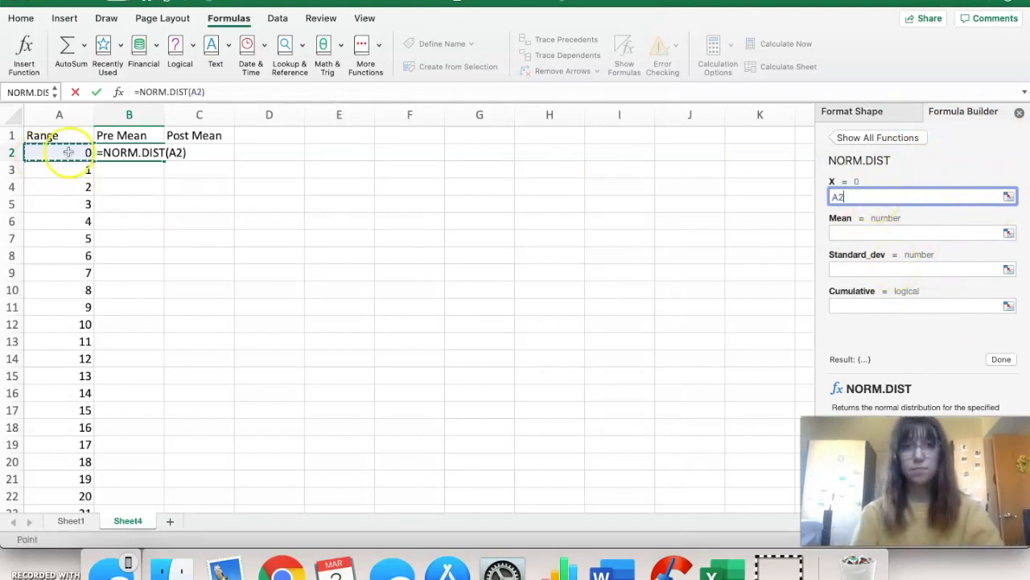
left_click(862, 236)
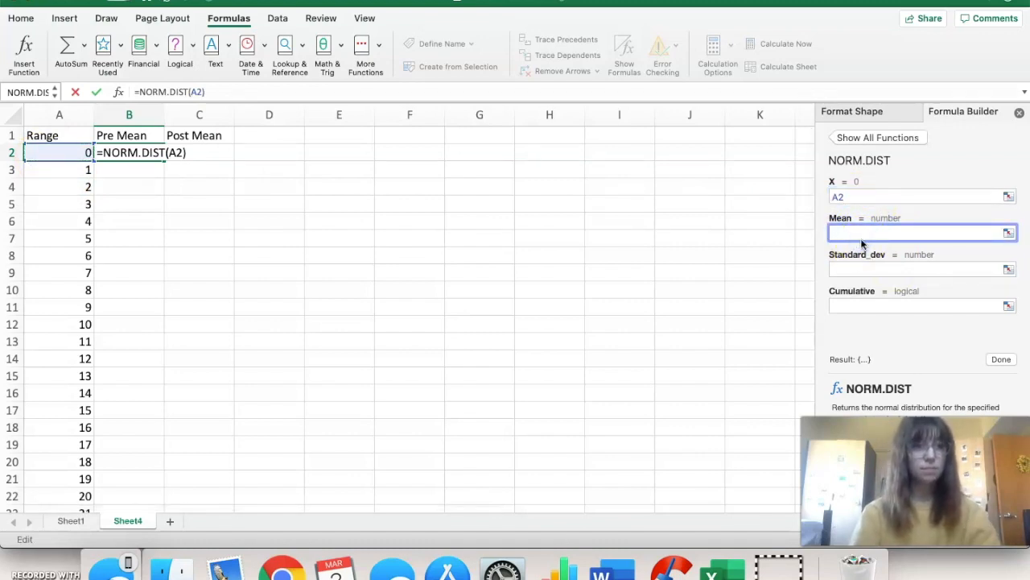
type("16.91")
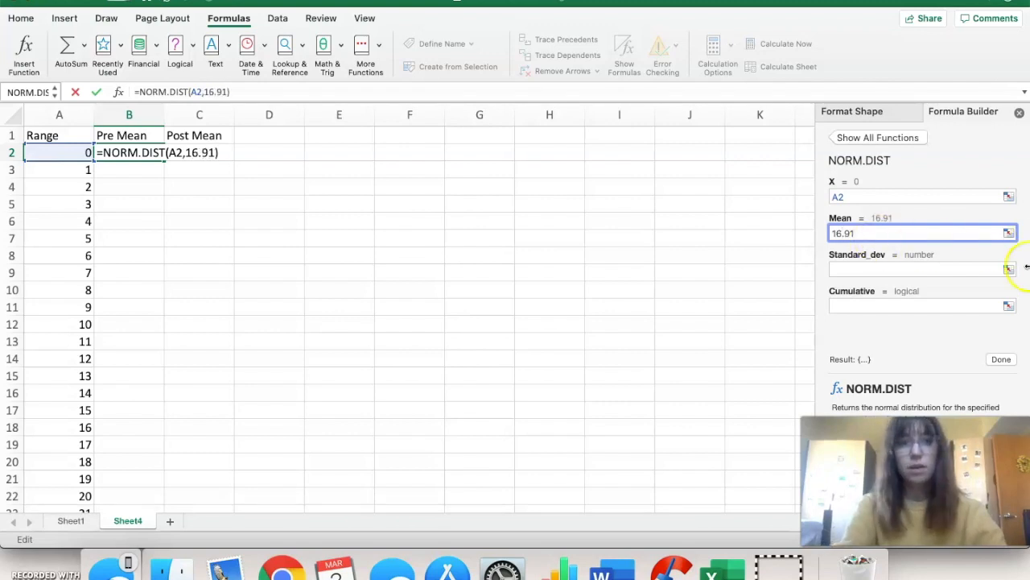
left_click(854, 269)
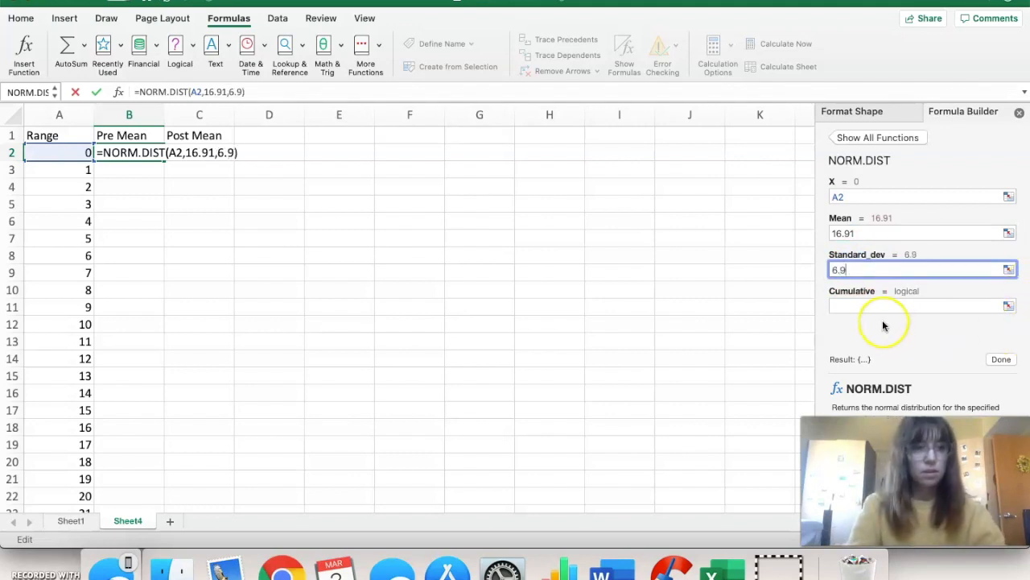
left_click(854, 306)
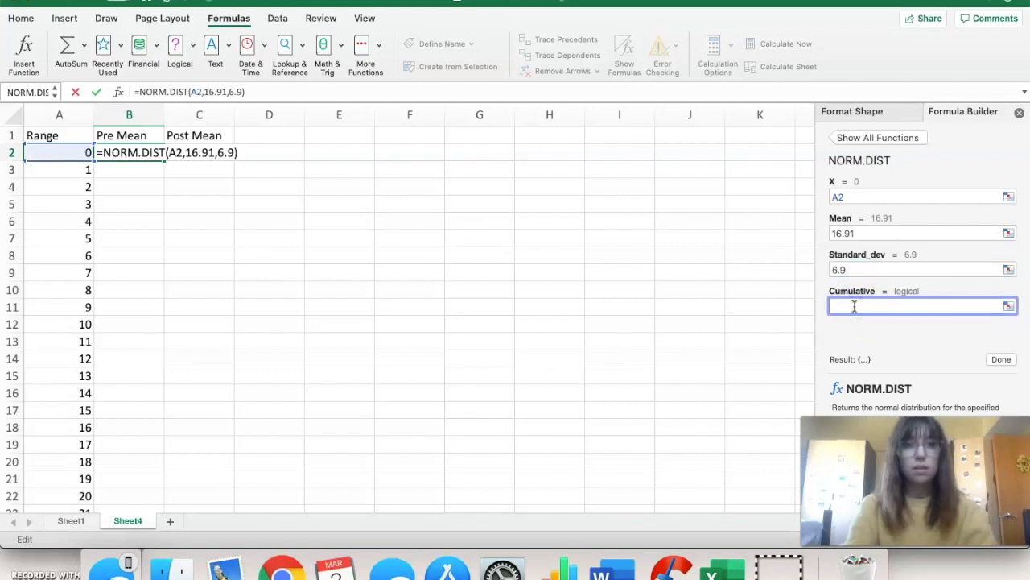
type("FALSE")
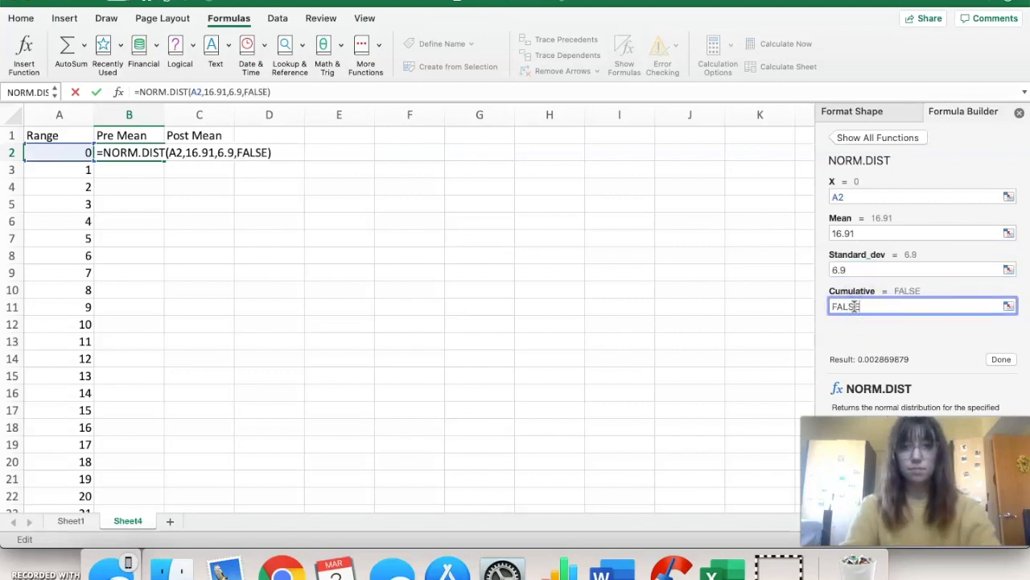
key("Return")
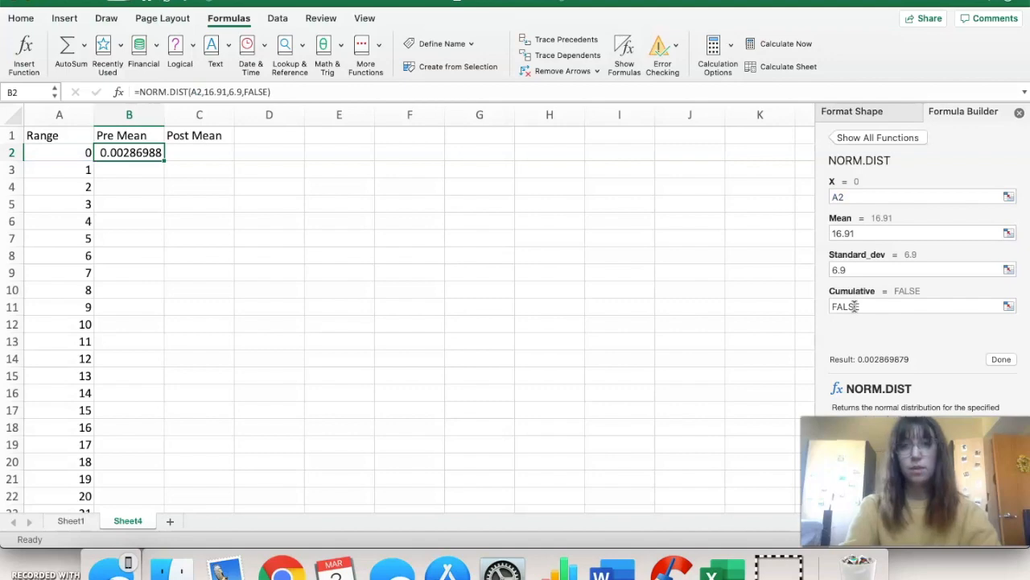
left_click_drag(163, 162, 138, 481)
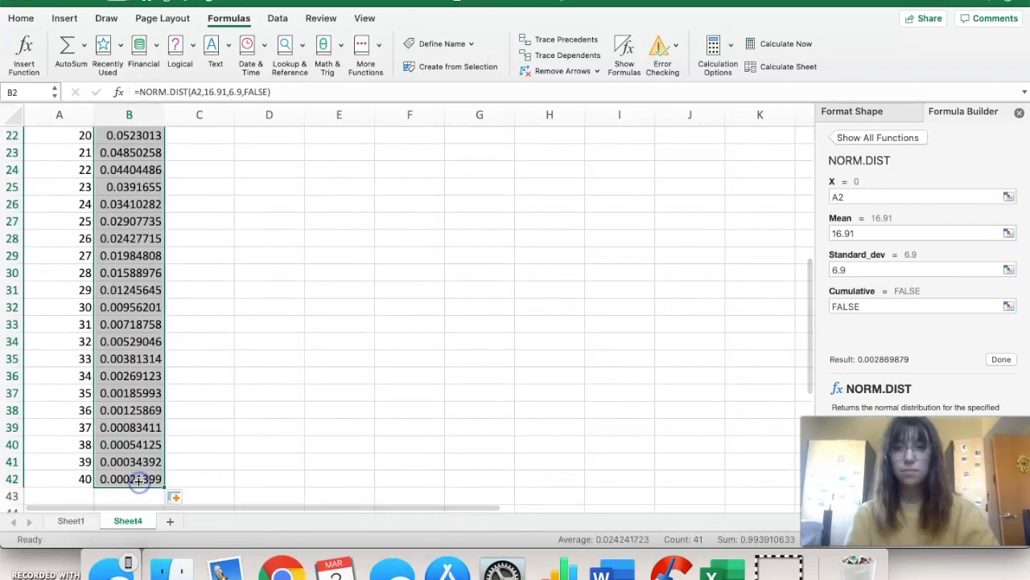
Step: Insert NORM.DIST into C2 under Post Mean with X A2, mean 31.06, standard deviation 5.18 and cumulative FALSE
scroll(202, 260, "up", 10)
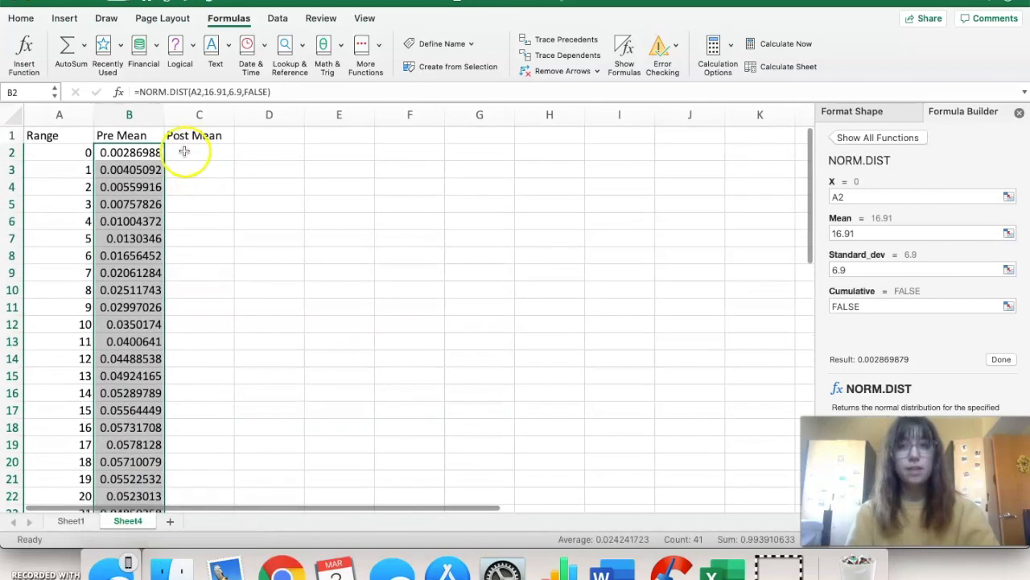
left_click(184, 152)
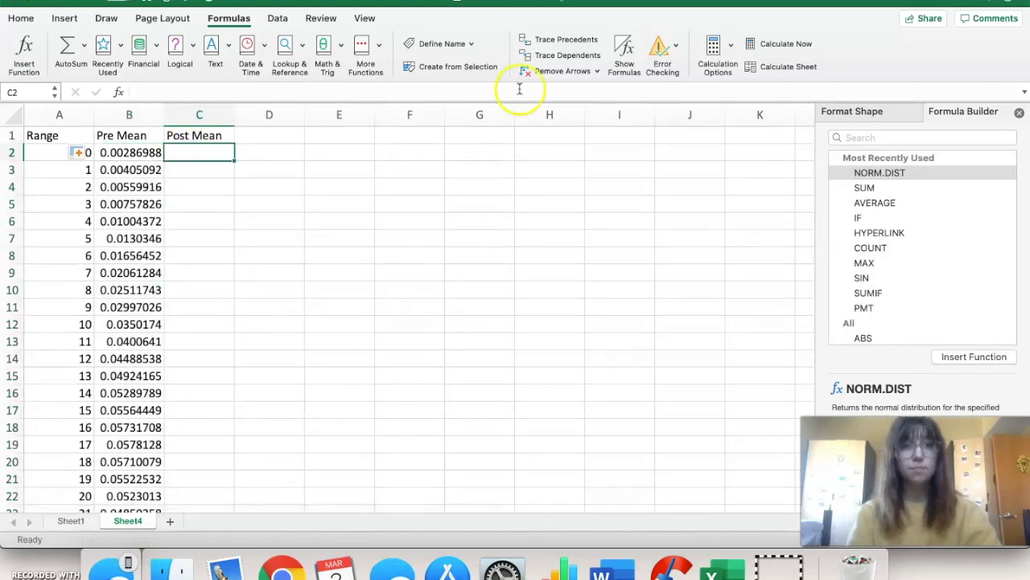
double_click(886, 172)
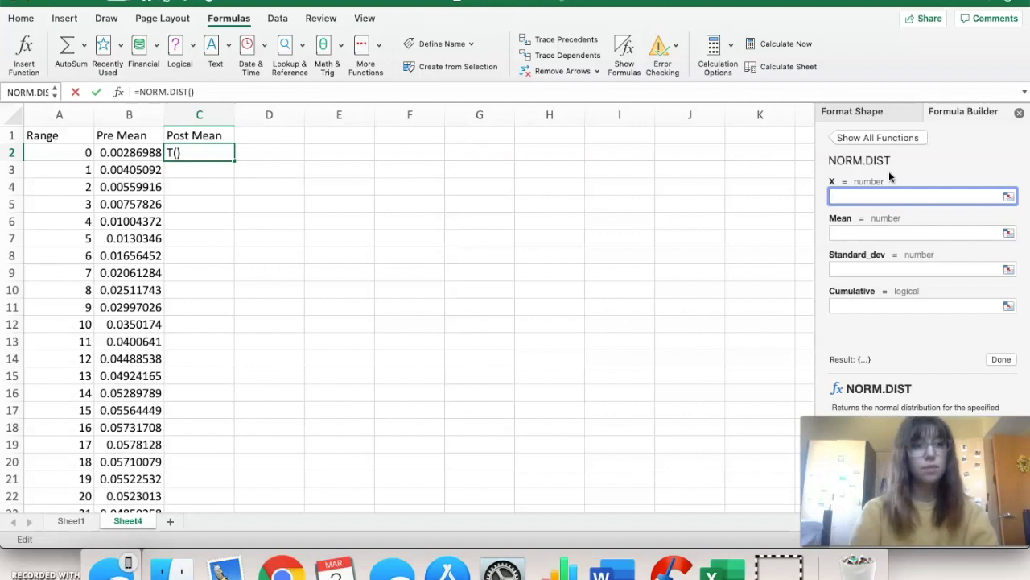
left_click(61, 153)
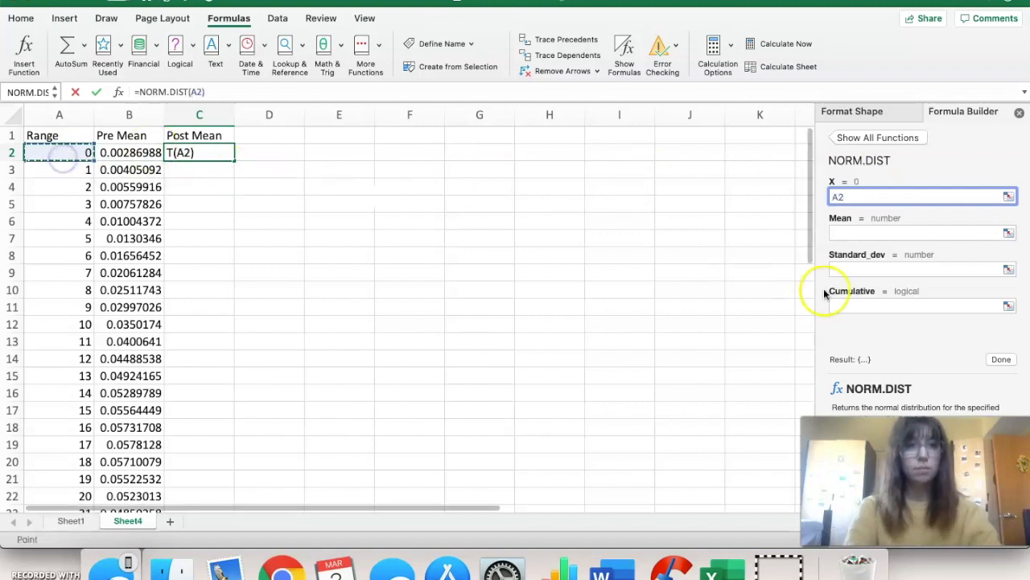
left_click(867, 233)
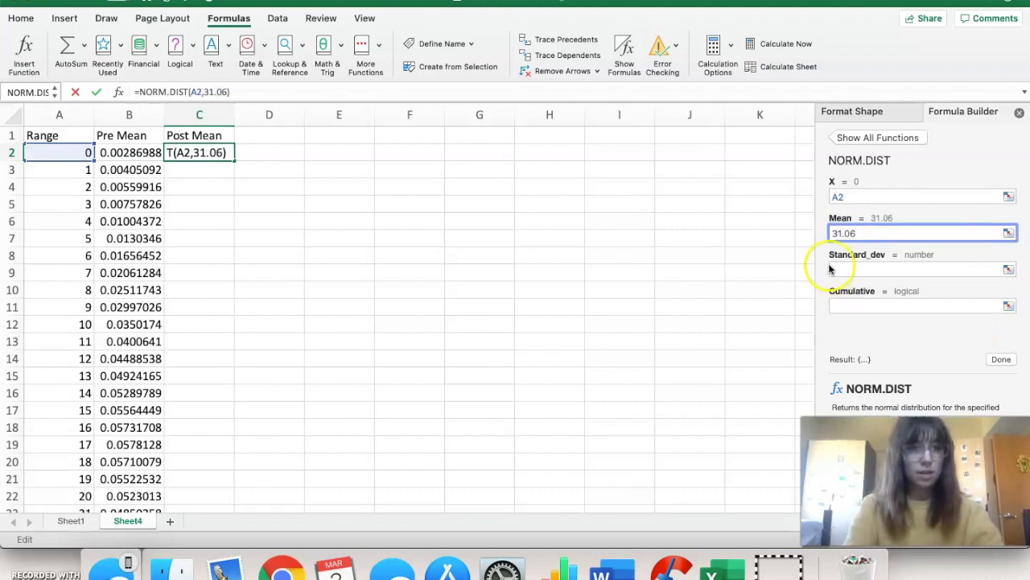
left_click(855, 269)
type("5.18")
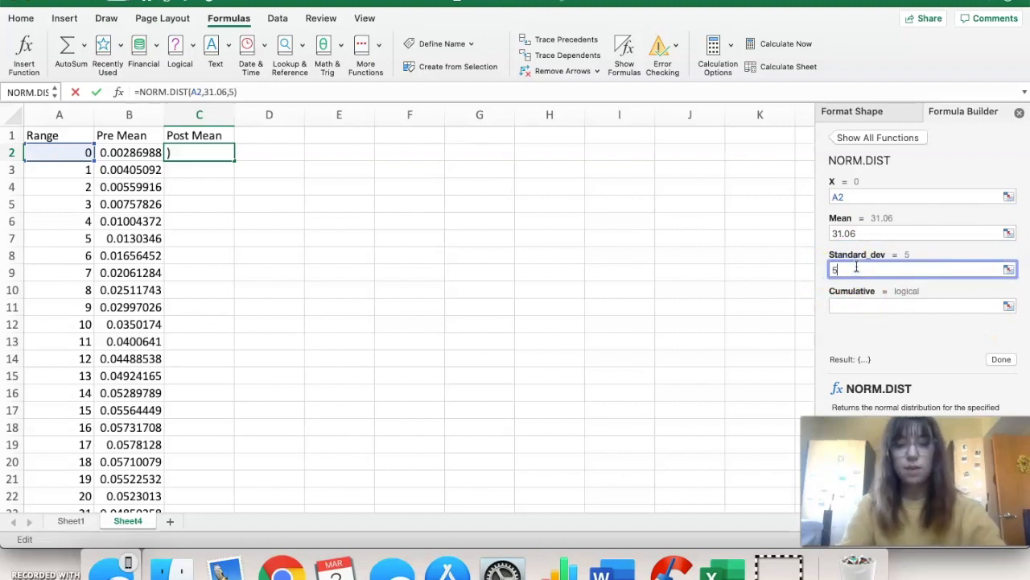
left_click(894, 306)
type("FA")
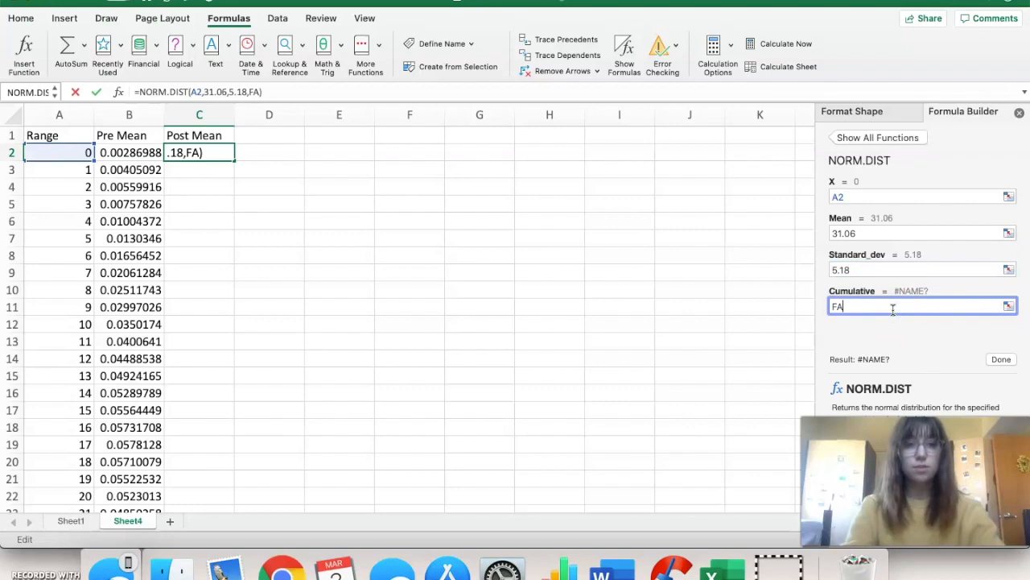
type("LSE")
key("Return")
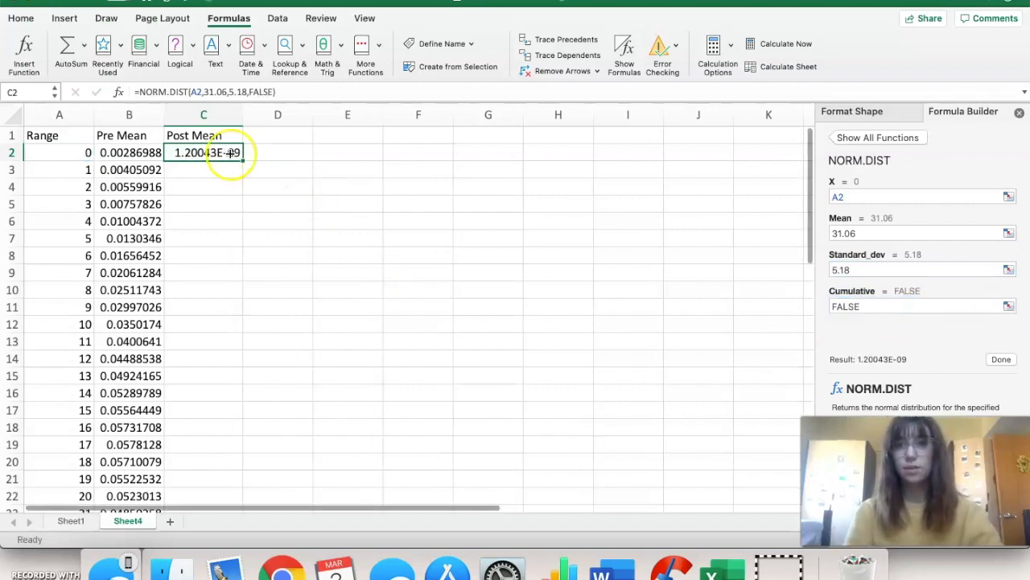
Step: Fill the Post Mean NORM.DIST formula from C2 down to C42
left_click_drag(241, 162, 240, 463)
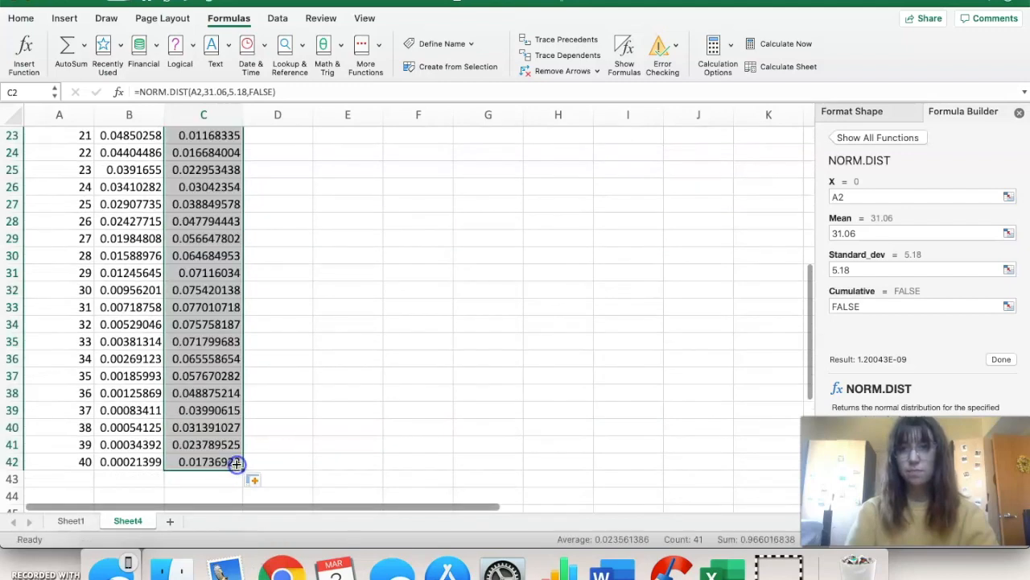
left_click(382, 324)
scroll(383, 323, "up", 10)
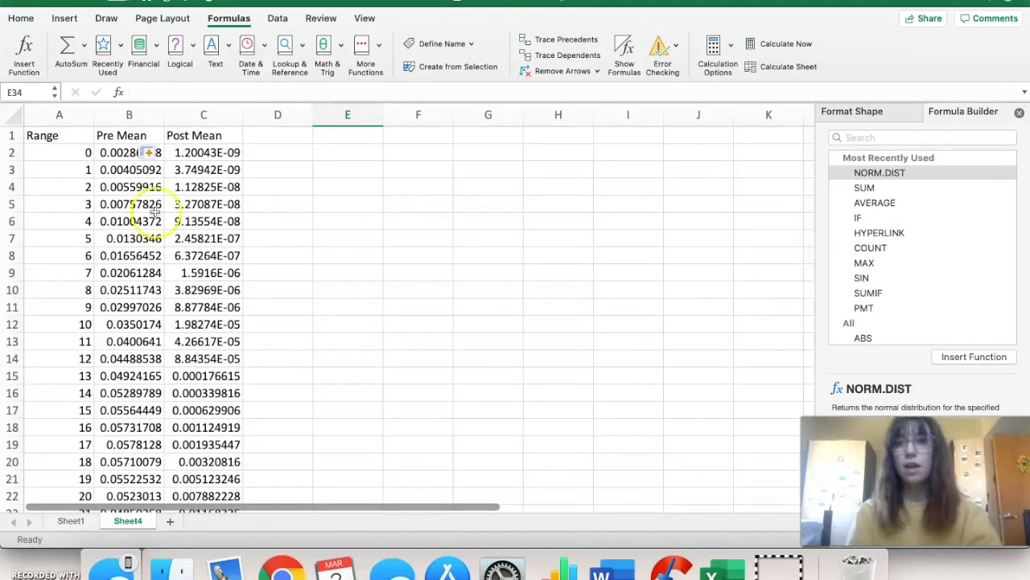
Step: Insert a scatter chart with smooth lines and no markers from A1:C42 and place it beside the data columns
left_click_drag(46, 134, 207, 478)
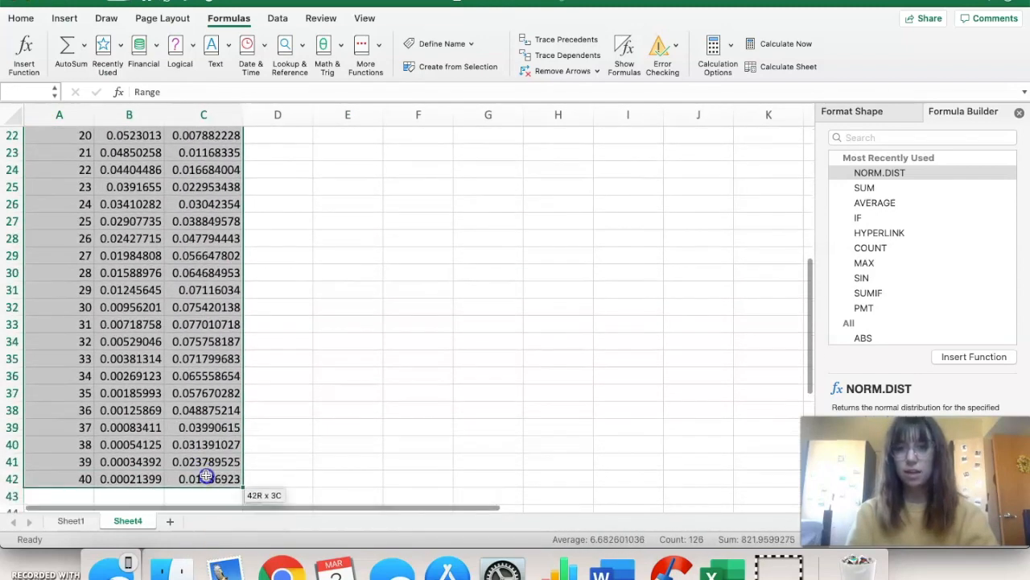
scroll(373, 358, "up", 6)
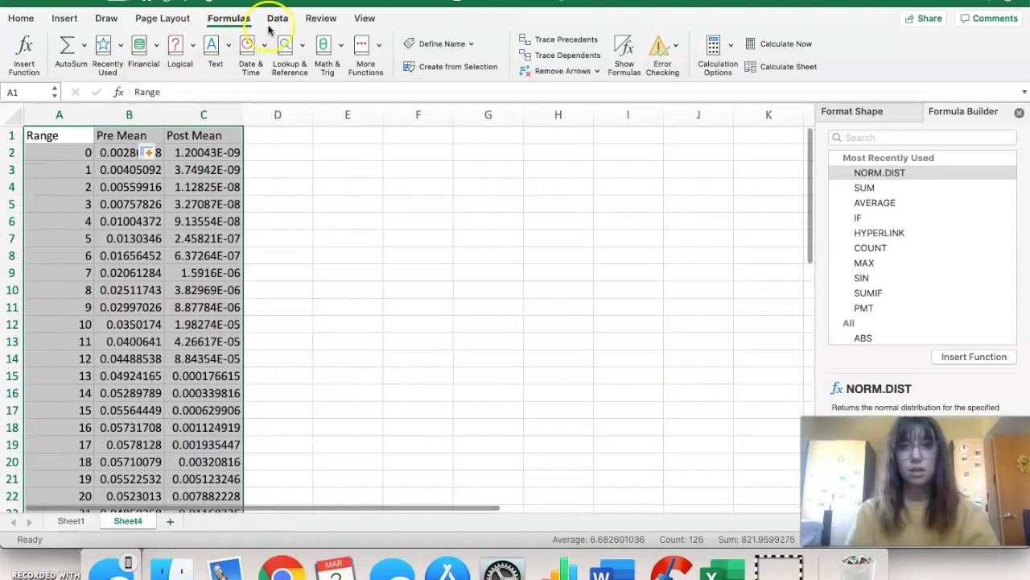
left_click(74, 21)
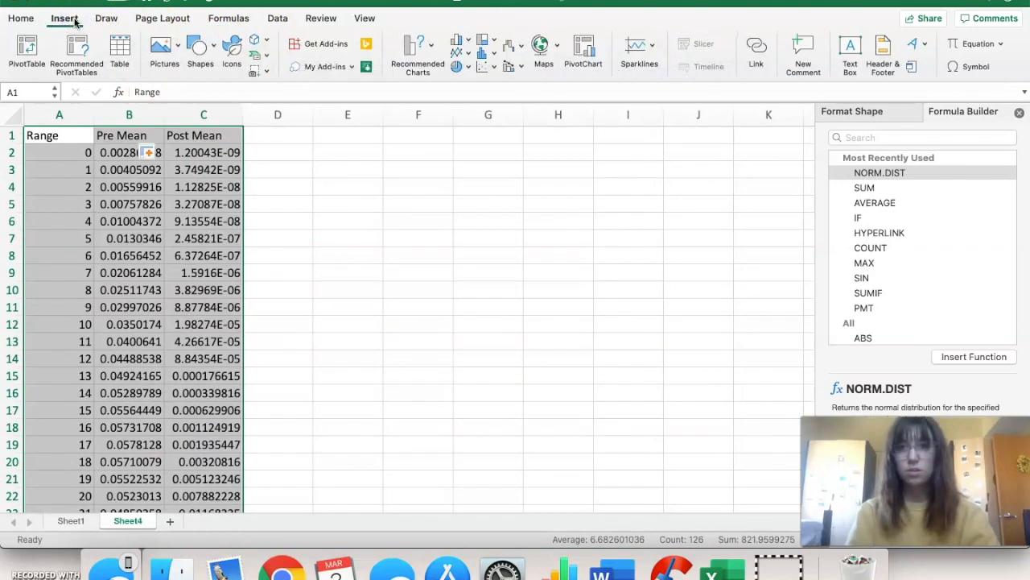
left_click(494, 67)
left_click(661, 135)
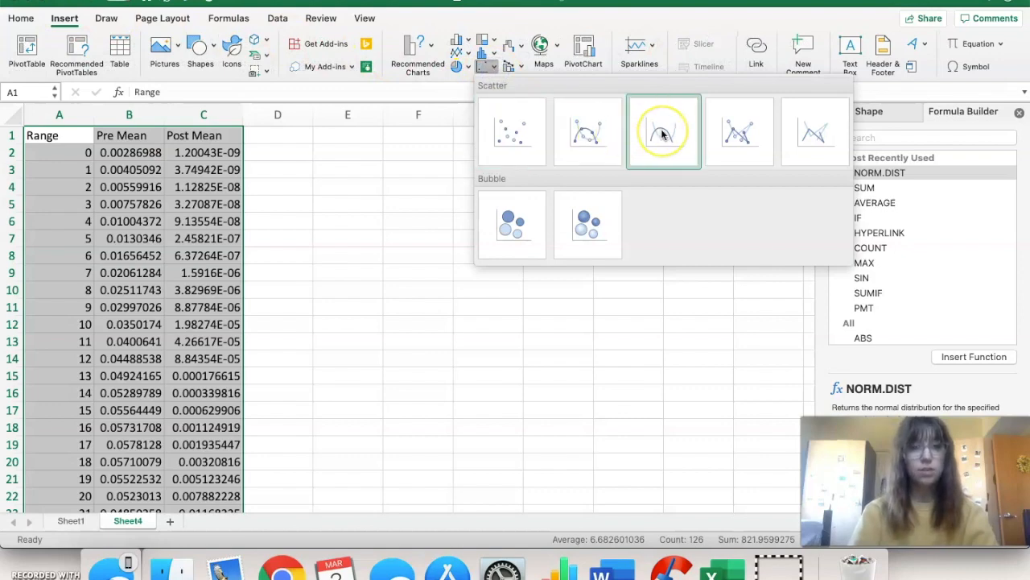
left_click(663, 135)
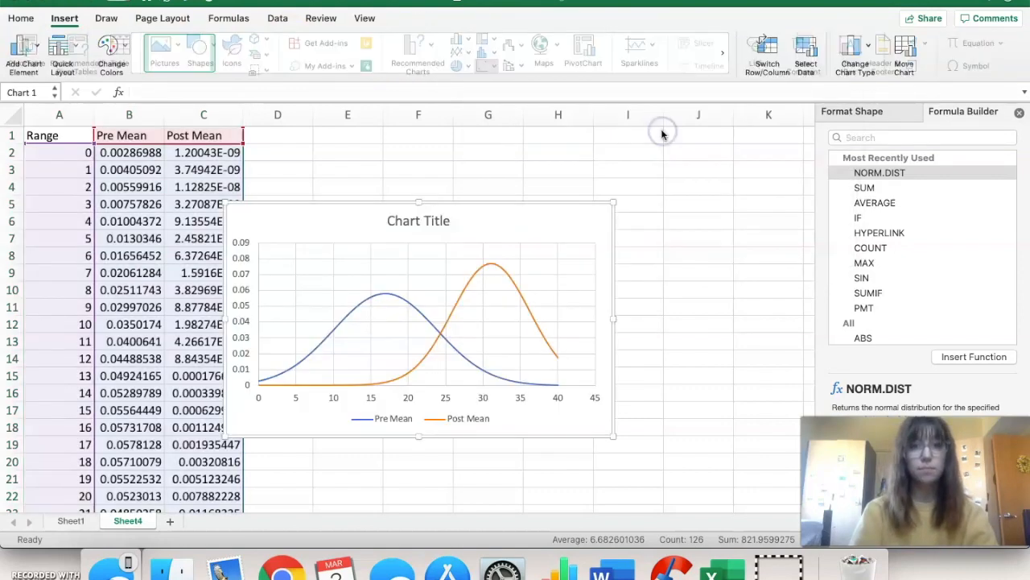
left_click_drag(511, 215, 640, 190)
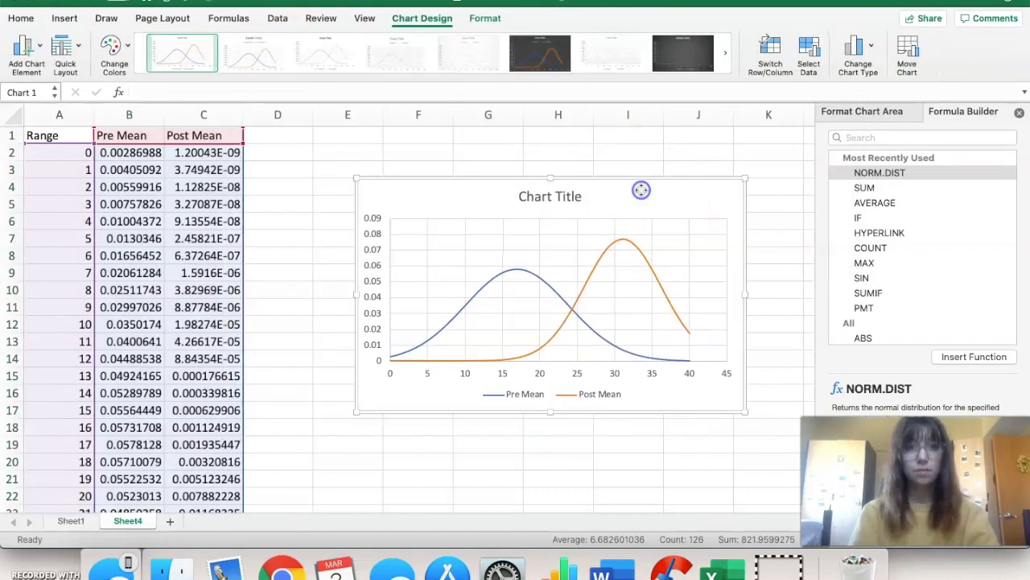
Step: Set the maximum bound of the chart's horizontal axis to 40
left_click(540, 372)
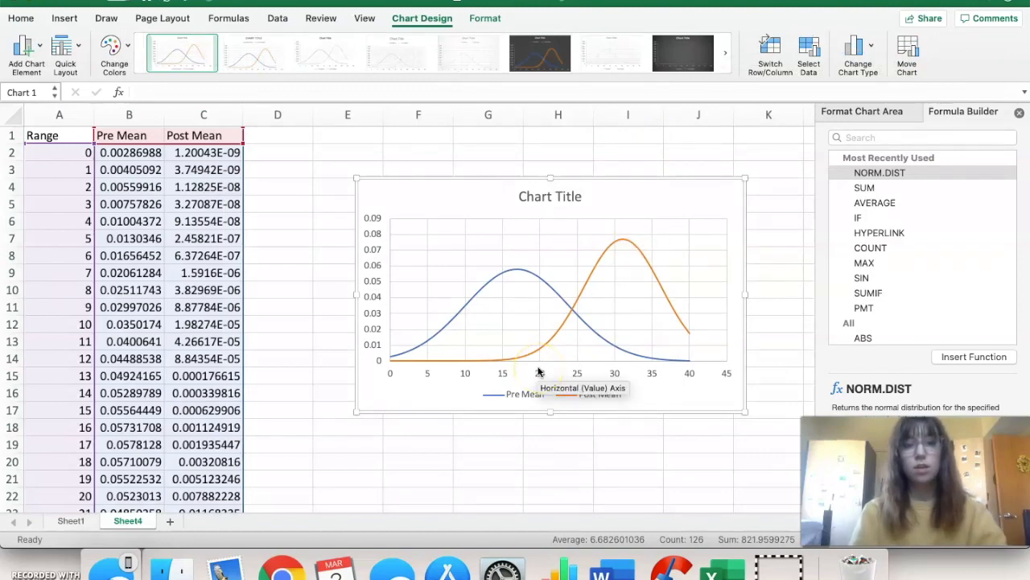
left_click(481, 430)
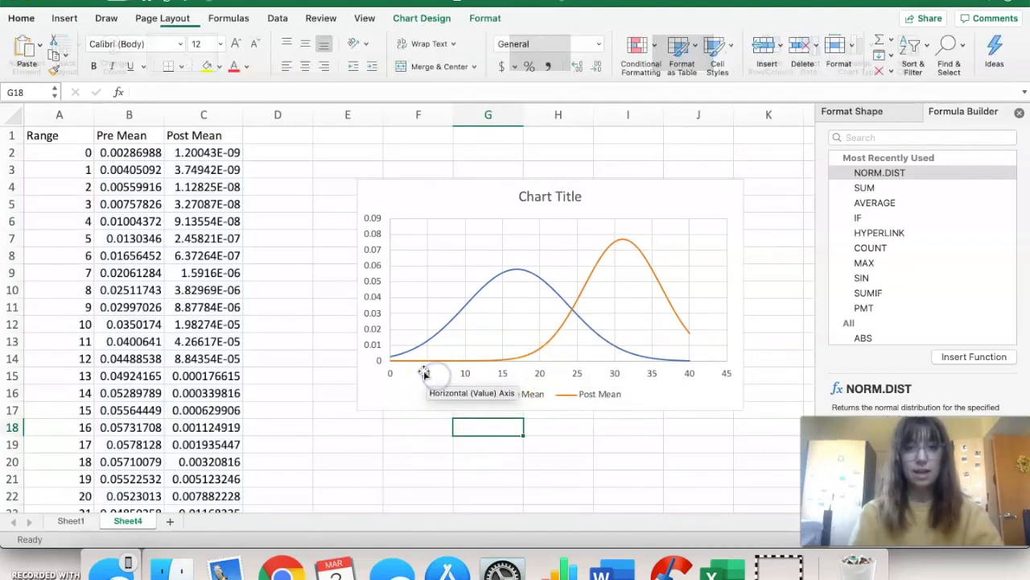
left_click(425, 372)
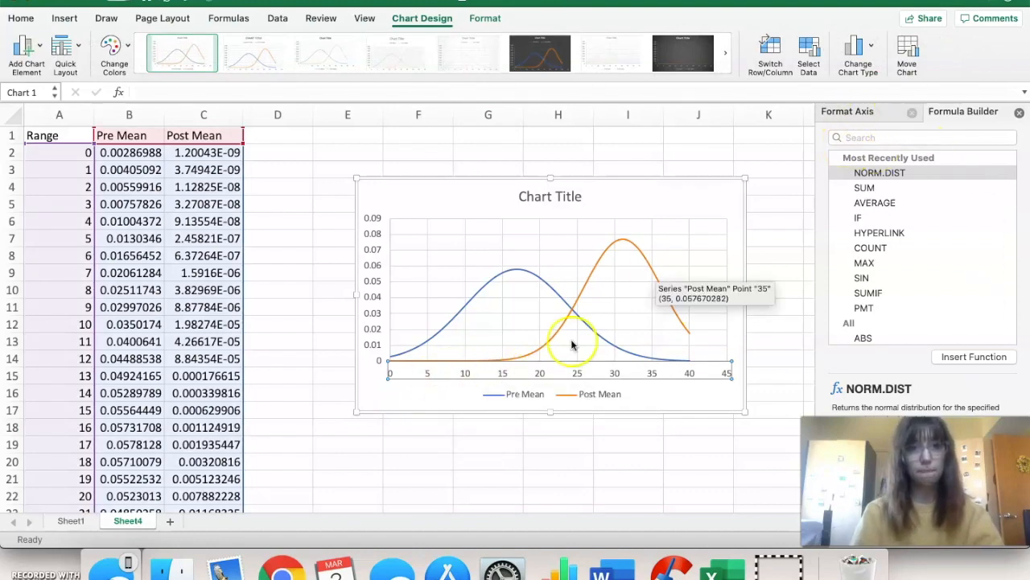
left_click(865, 112)
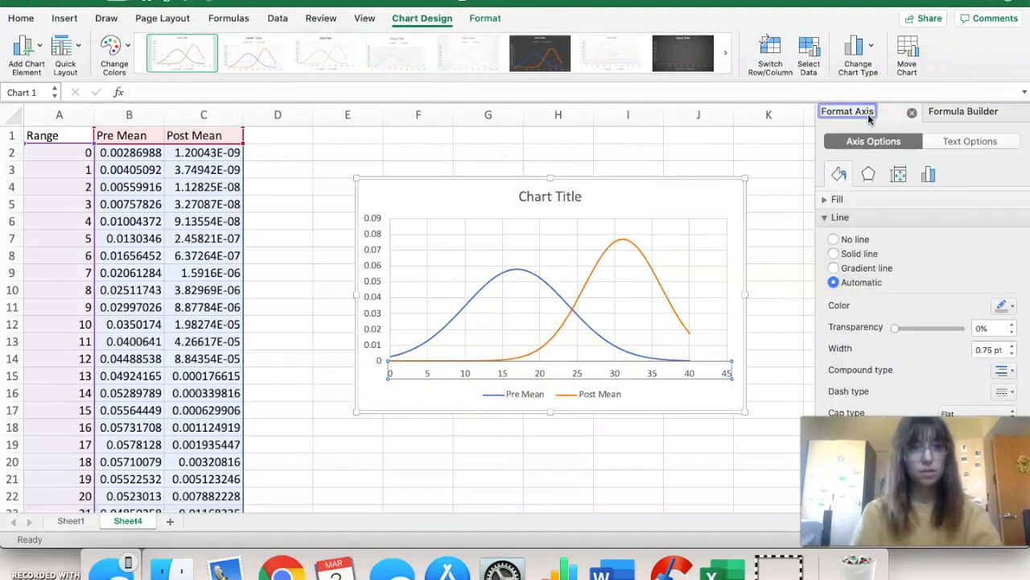
left_click(929, 176)
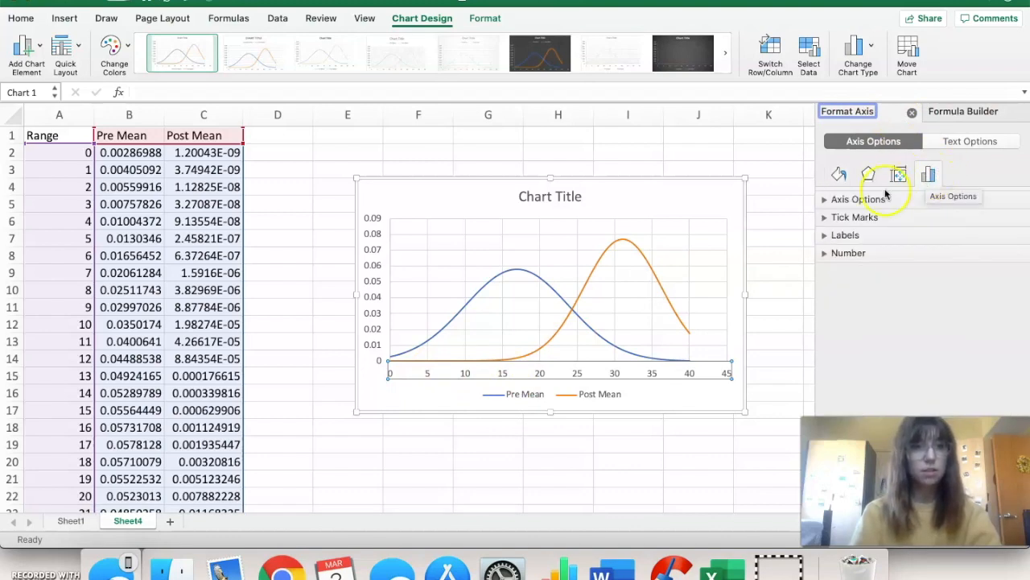
left_click(824, 200)
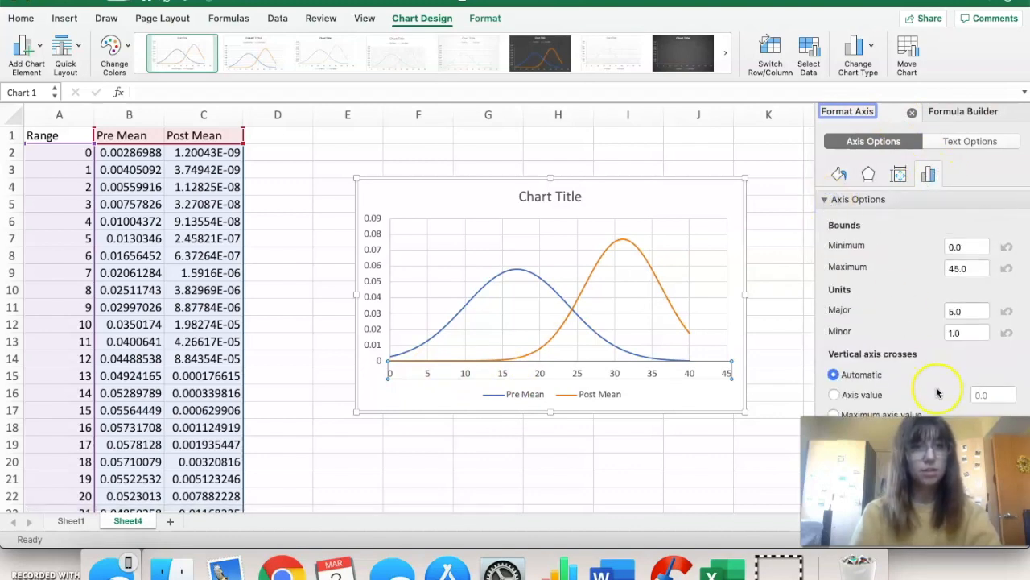
scroll(936, 392, "down", 1)
left_click_drag(972, 258, 944, 263)
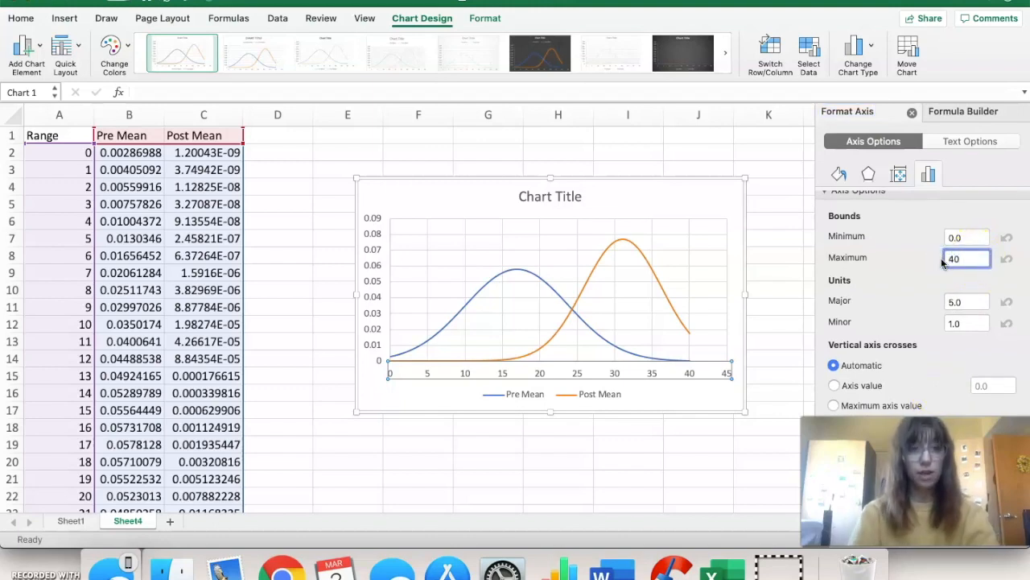
key("Return")
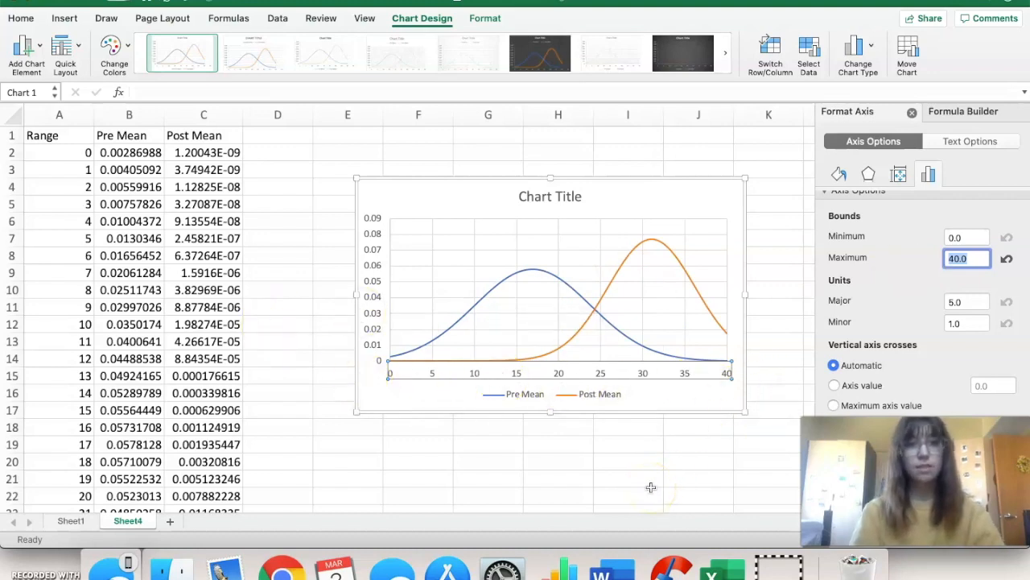
Step: Change the chart title to "7th Grade Pre and Post number system unit test performance"
left_click(568, 200)
triple_click(577, 196)
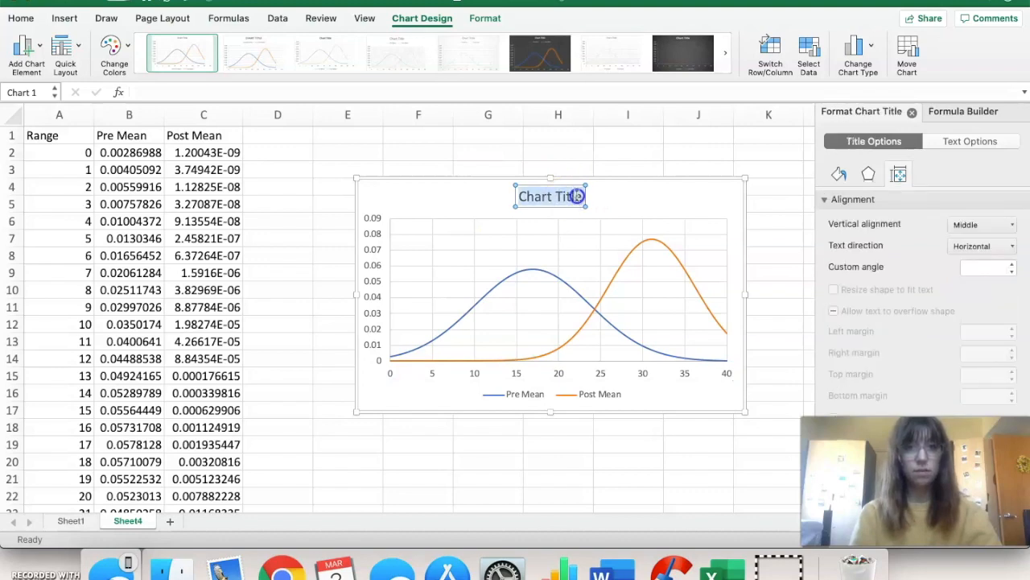
type("7t")
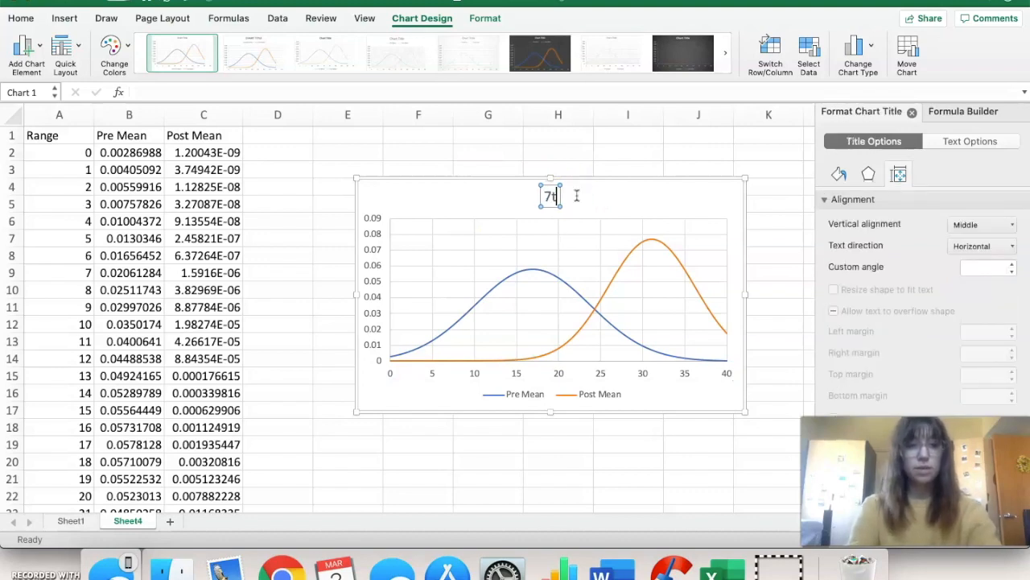
type("h Grade Pre and")
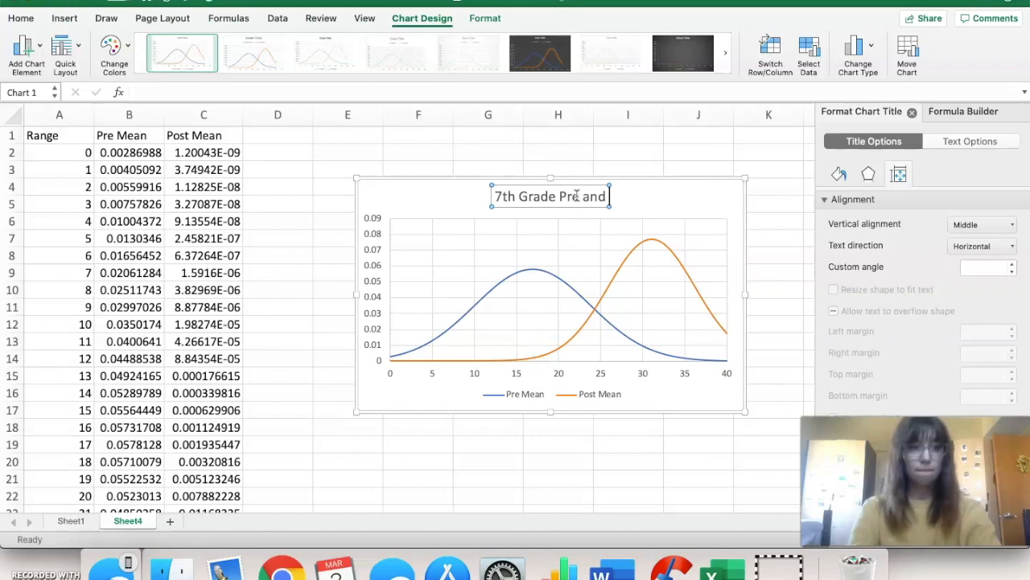
type(" Post")
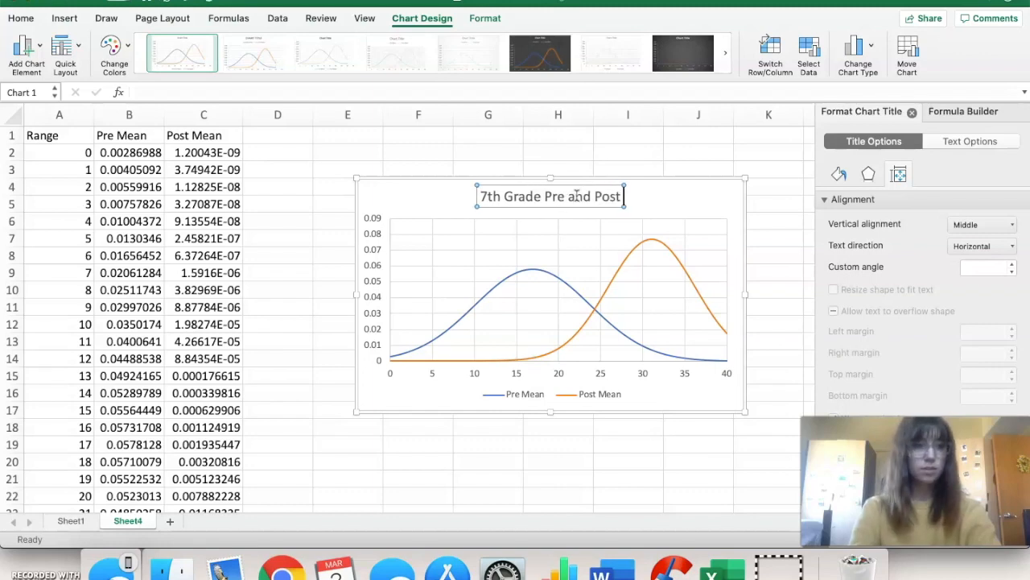
type(" Tes")
key("BackSpace")
key("BackSpace")
key("BackSpace")
key("BackSpace")
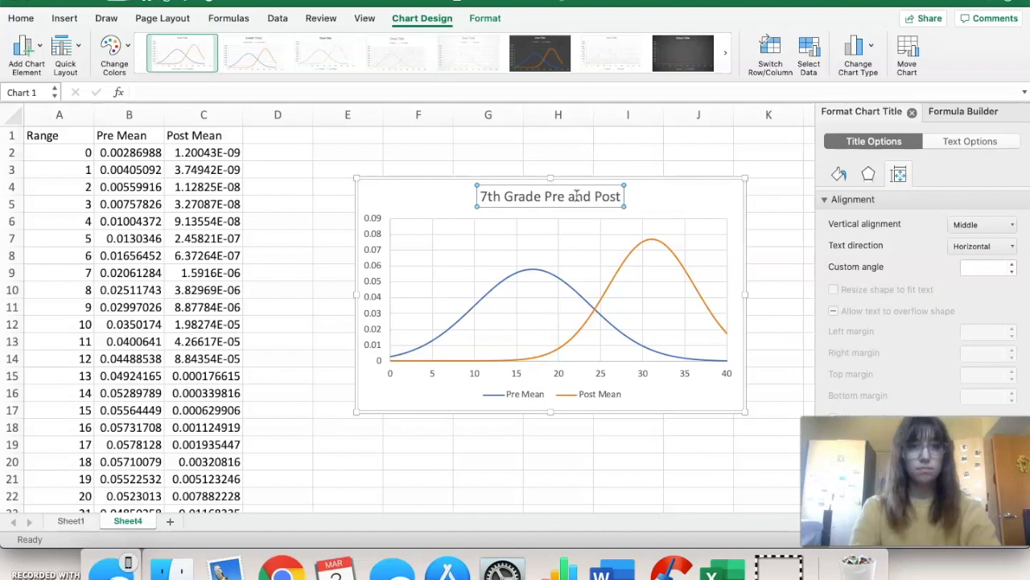
type("number")
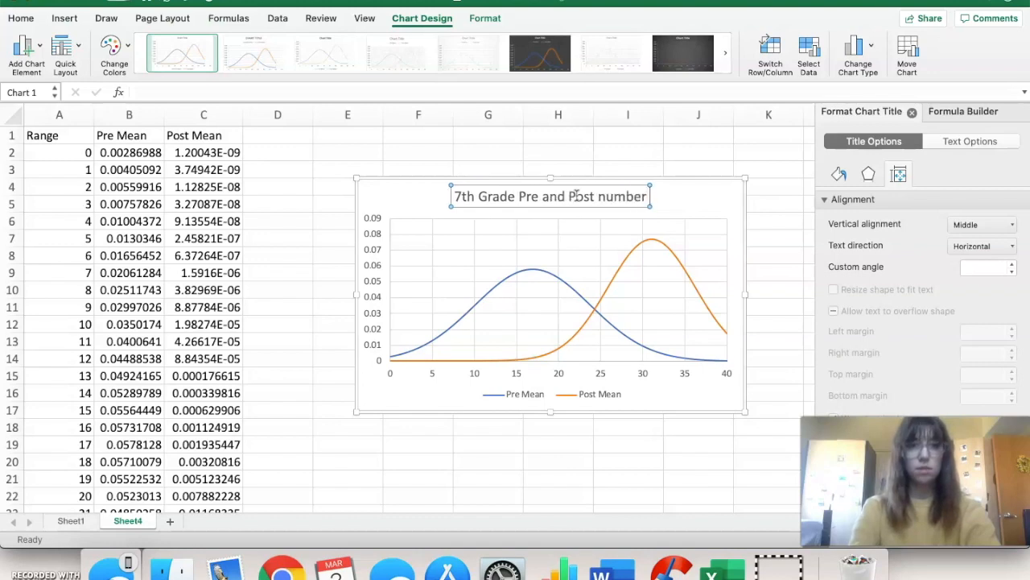
type(" system")
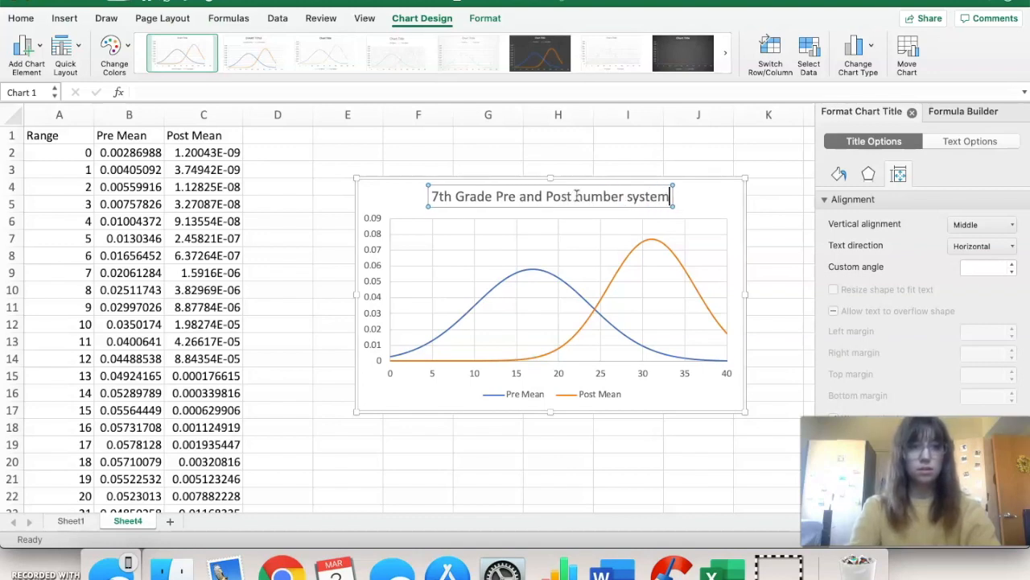
type(" unit test")
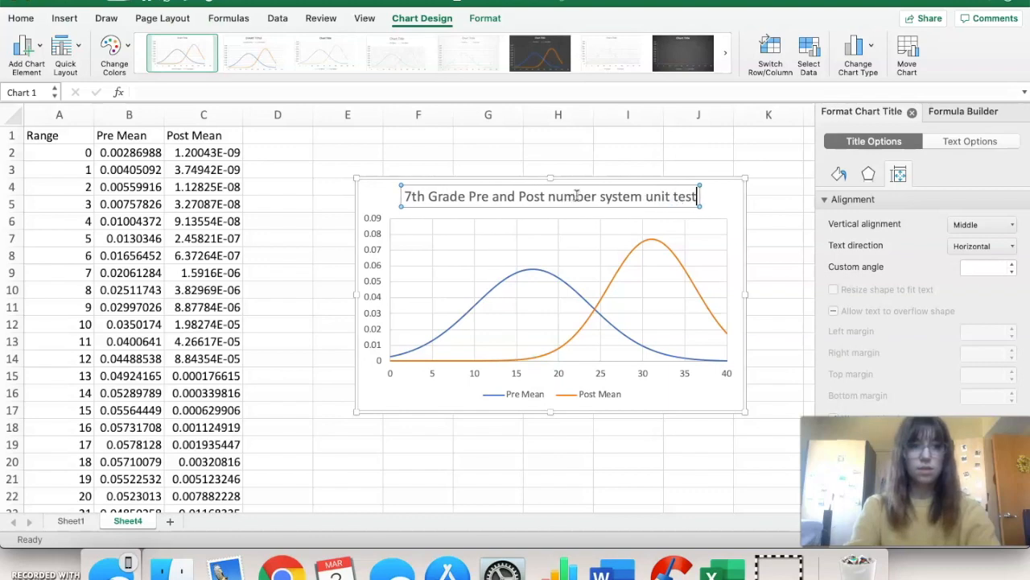
type(" performance")
left_click(422, 445)
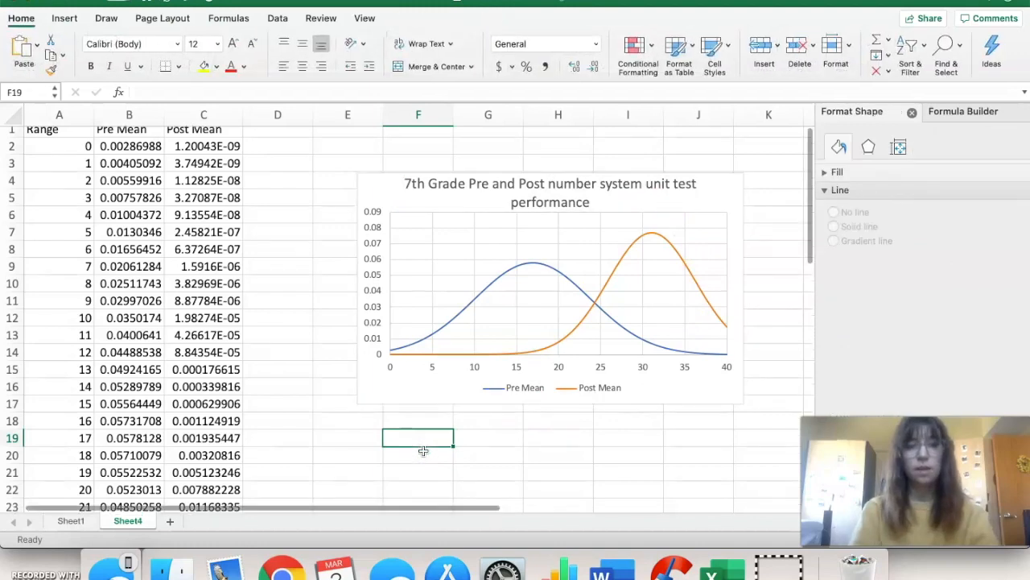
Step: Draw a vertical straight line about 1.07" long from the Pre Mean curve's peak down to the horizontal axis
scroll(422, 451, "down", 1)
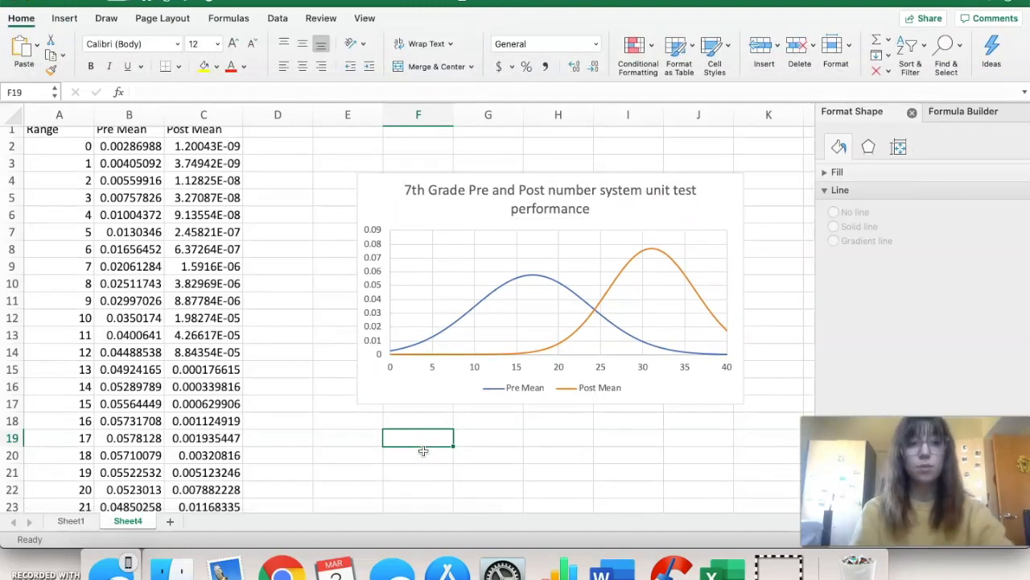
left_click(63, 19)
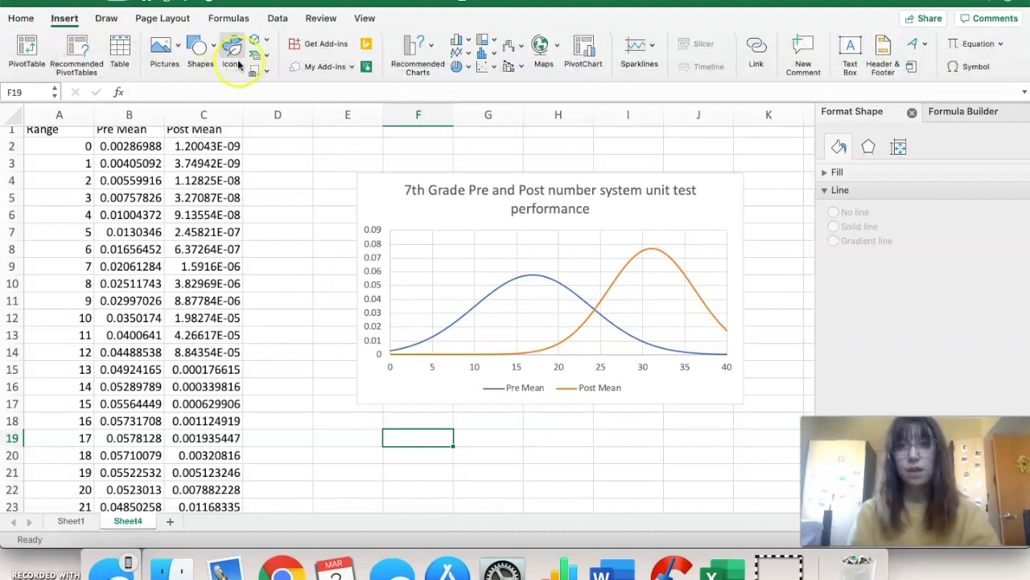
left_click(206, 43)
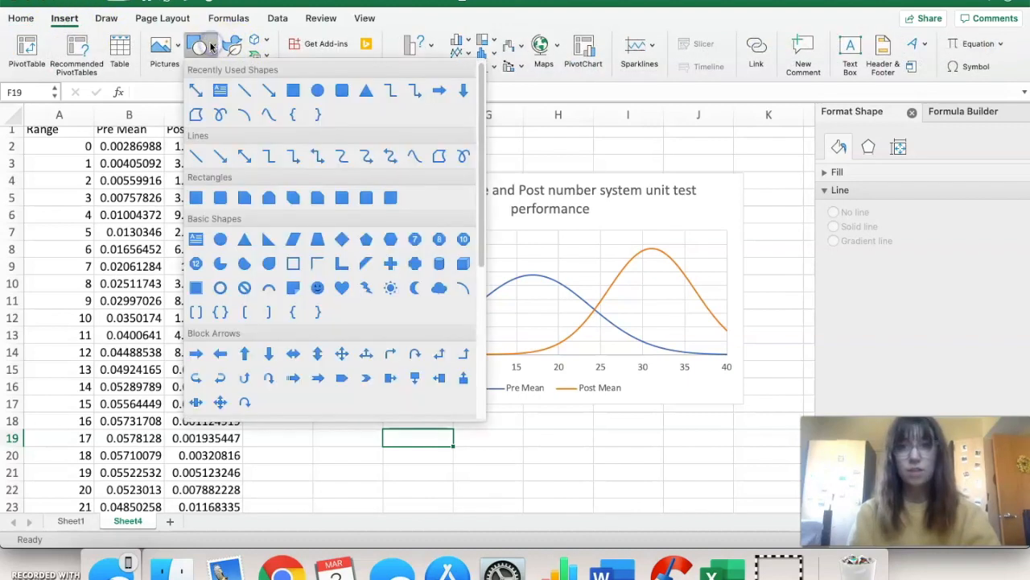
left_click(245, 92)
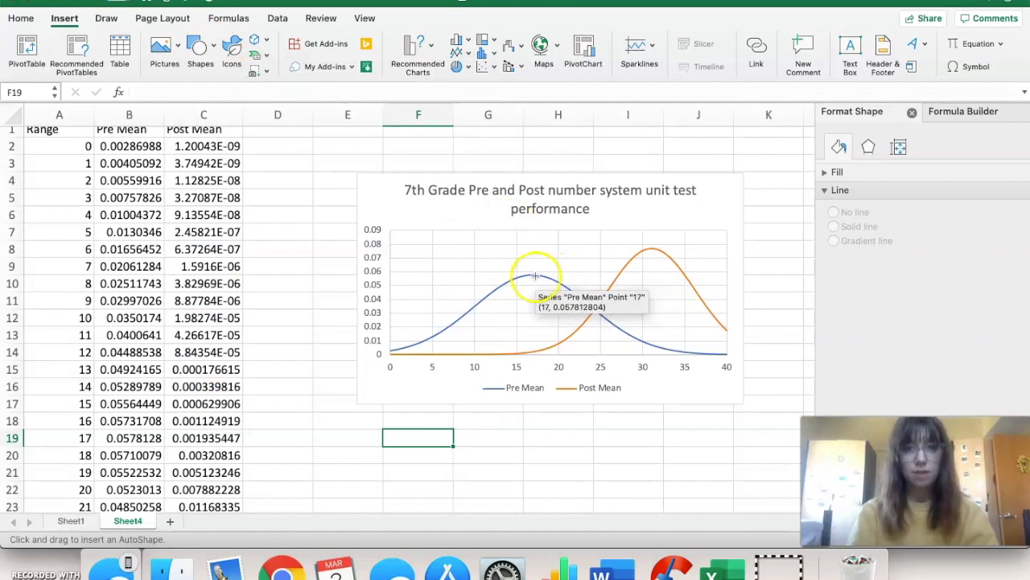
left_click_drag(531, 273, 533, 356)
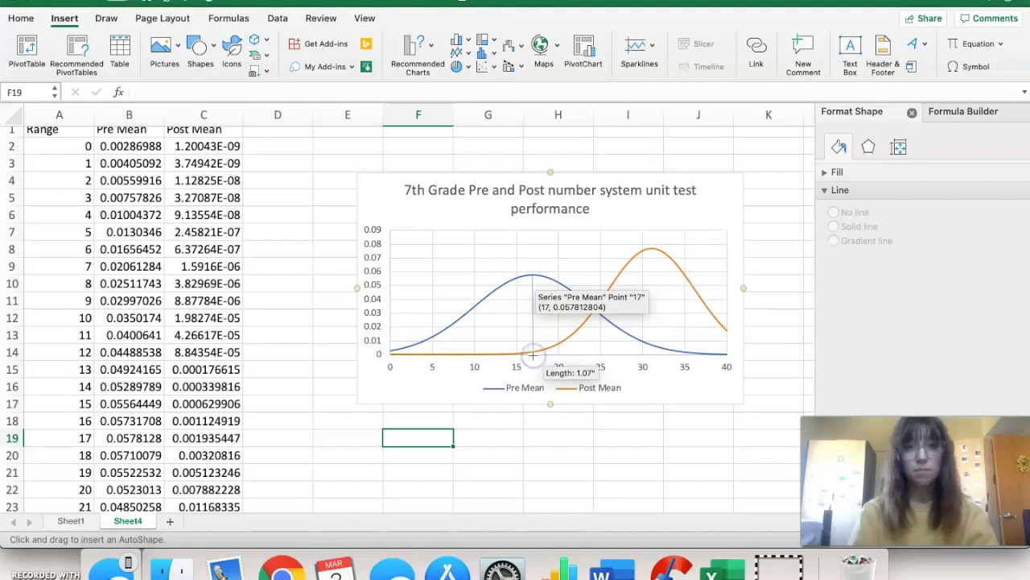
left_click_drag(533, 355, 533, 355)
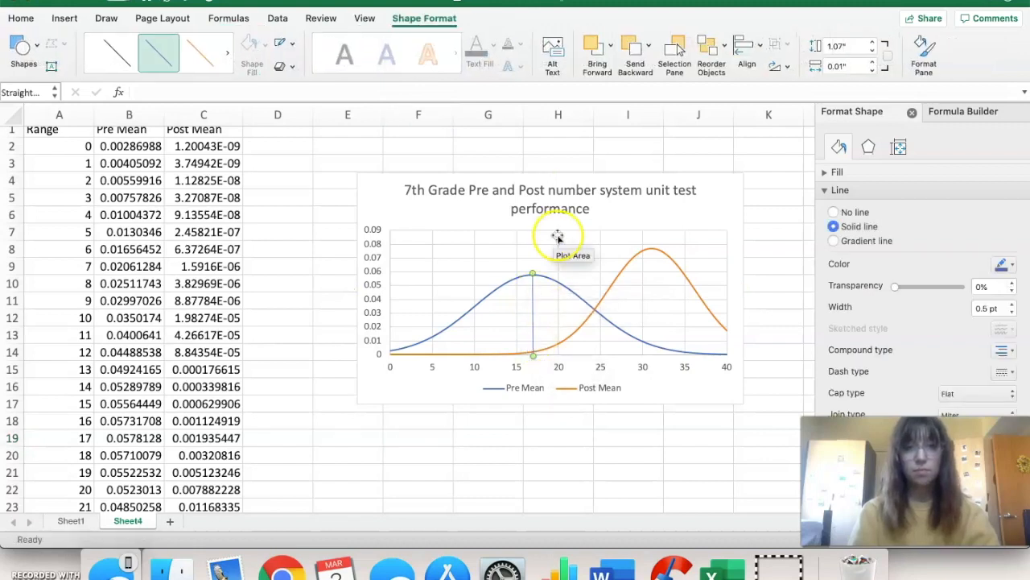
Step: Color the vertical Pre Mean line blue and set its width to 2 pt
left_click(1003, 269)
left_click(1002, 265)
left_click(1013, 305)
left_click(1015, 305)
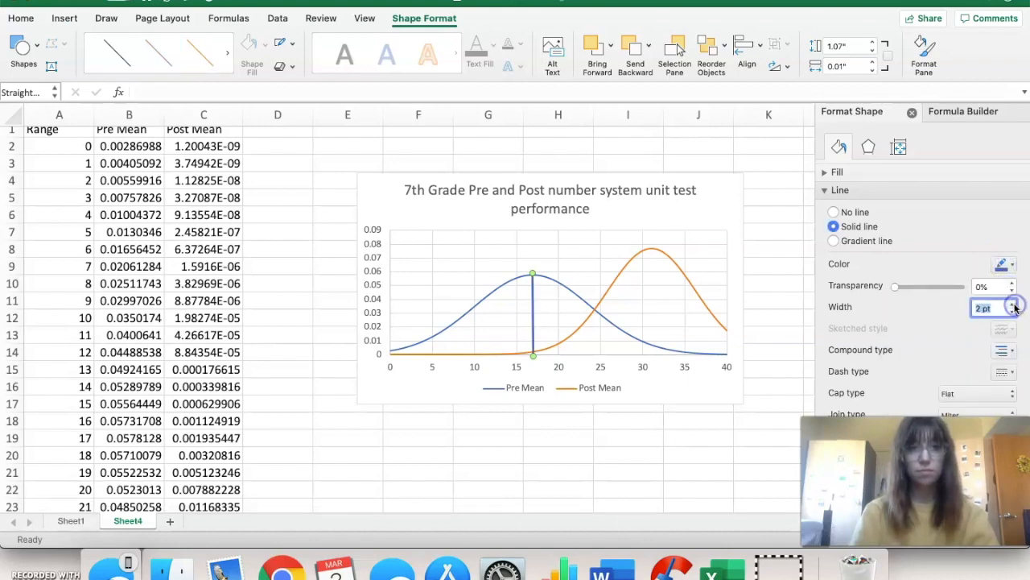
left_click(553, 456)
left_click(433, 449)
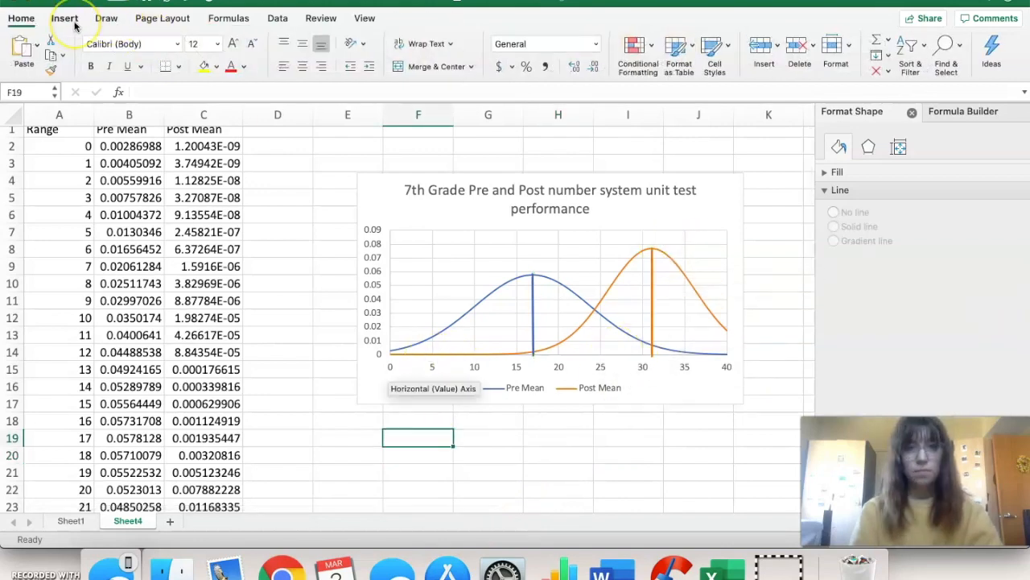
Step: Add a text box above the Pre Mean curve's peak reading "Pre Mean" with 16.91 on the second line
left_click(66, 20)
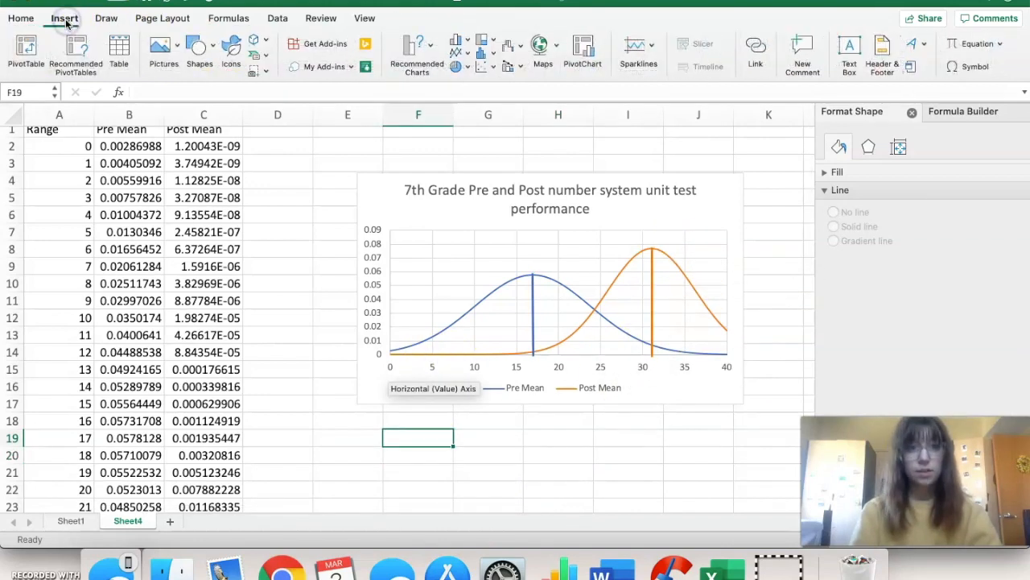
left_click(854, 59)
left_click_drag(507, 245, 578, 272)
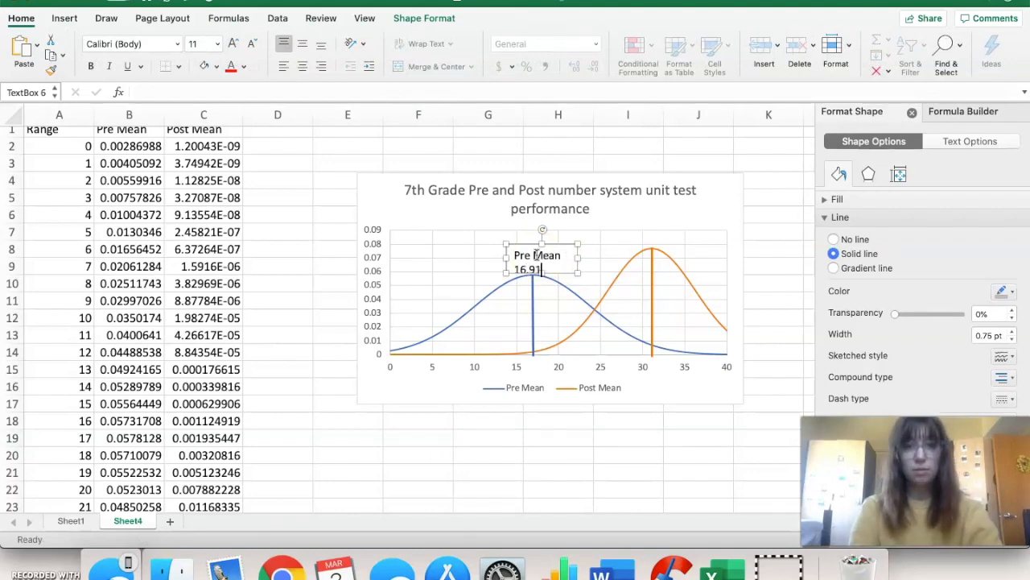
Step: Enlarge the "Pre Mean" text box upward to about 0.57" high so both of its lines fit above the curve's peak
left_click(562, 283)
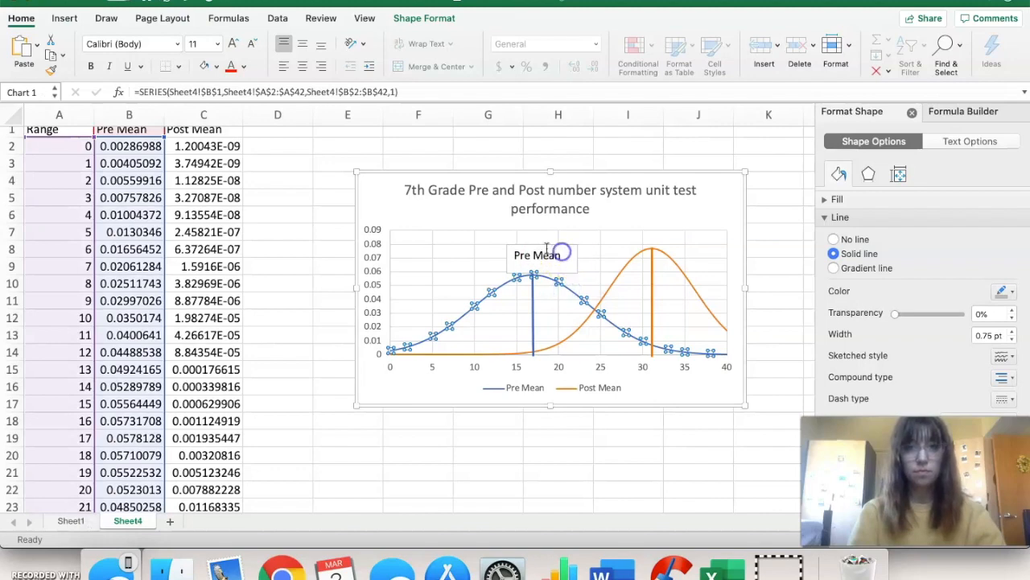
left_click(561, 252)
left_click_drag(507, 244, 506, 230)
left_click(636, 226)
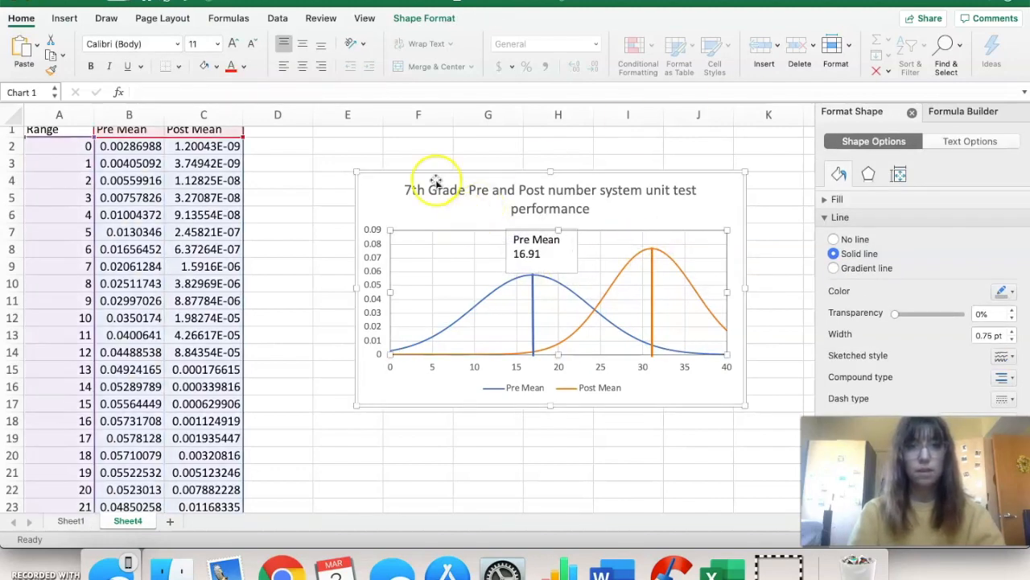
Step: Add a text box without fill or outline above the Post Mean curve's peak reading "Post Mean" with 31.06 on the second line
left_click(63, 17)
left_click(851, 50)
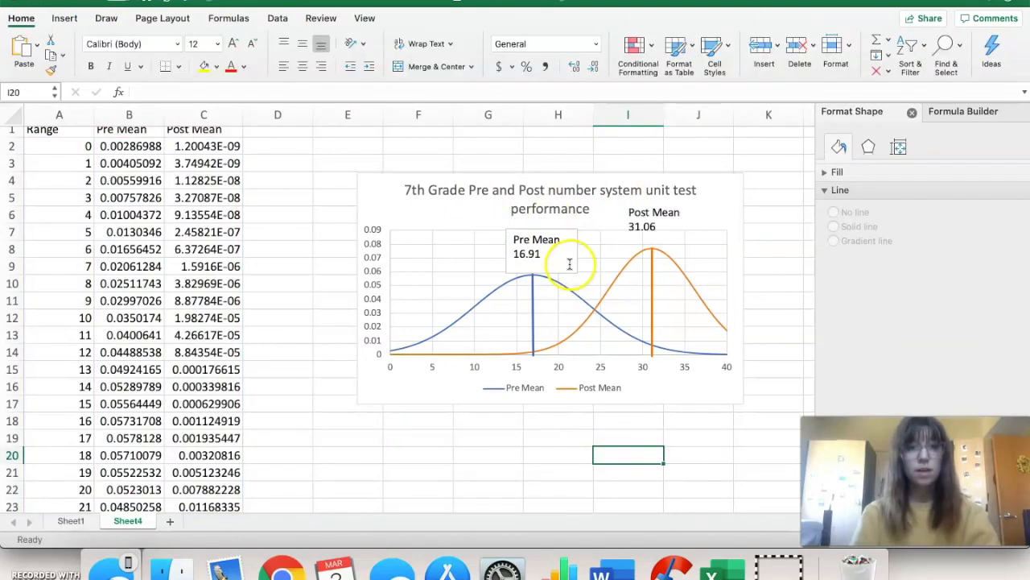
Step: Remove the fill and the outline from the "Pre Mean" text box
left_click(569, 264)
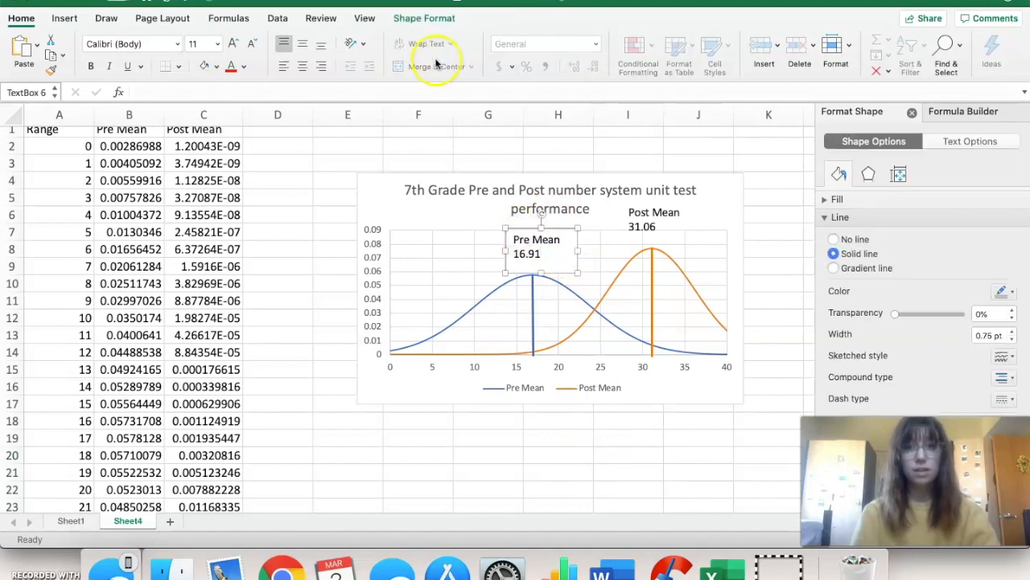
left_click(426, 20)
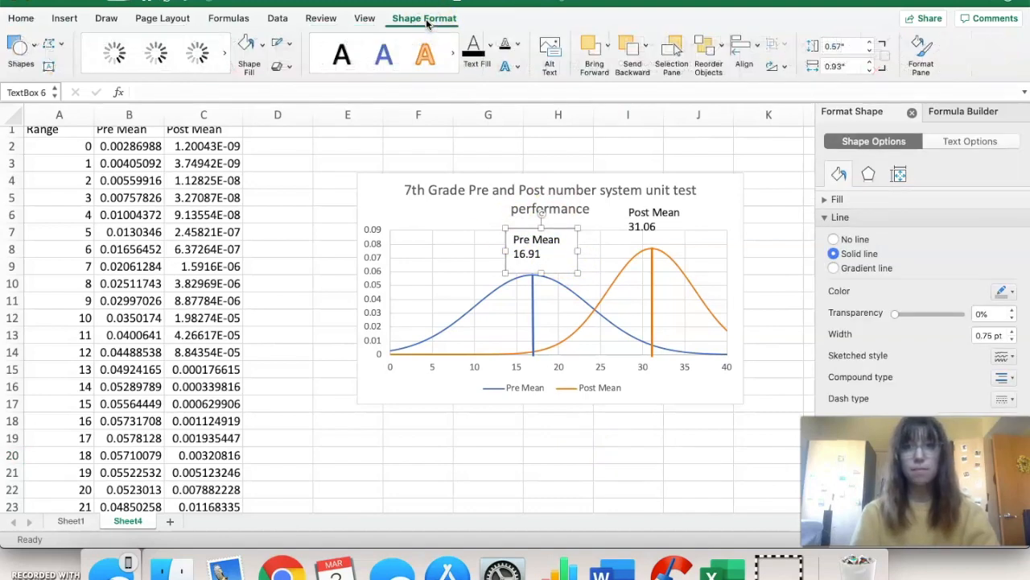
left_click(263, 44)
left_click(303, 94)
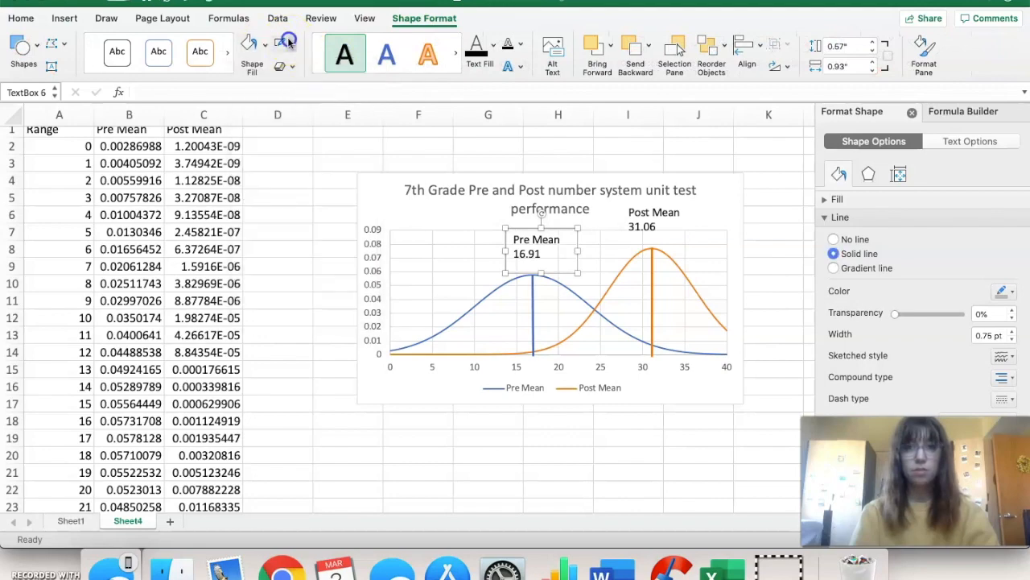
left_click(283, 43)
left_click(318, 88)
left_click(586, 455)
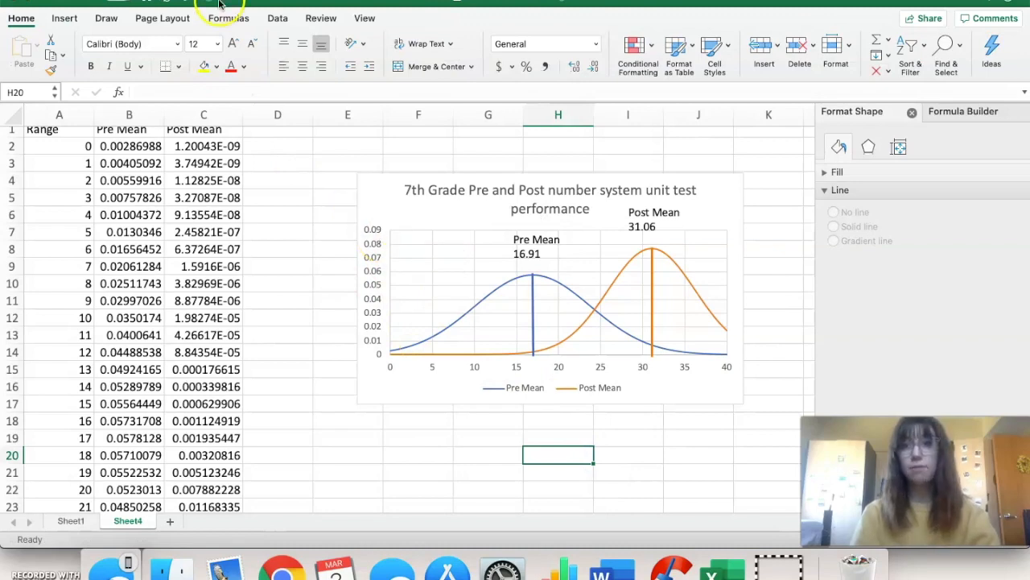
Step: Draw a horizontal double-headed arrow about 1.54" long between the Pre Mean and Post Mean vertical lines and color it black
left_click(74, 22)
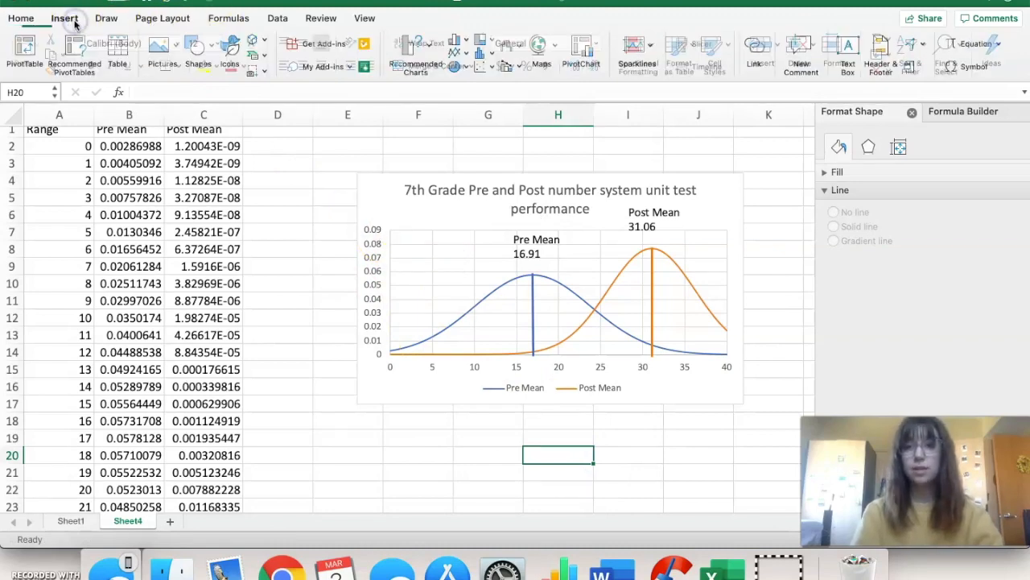
left_click(199, 45)
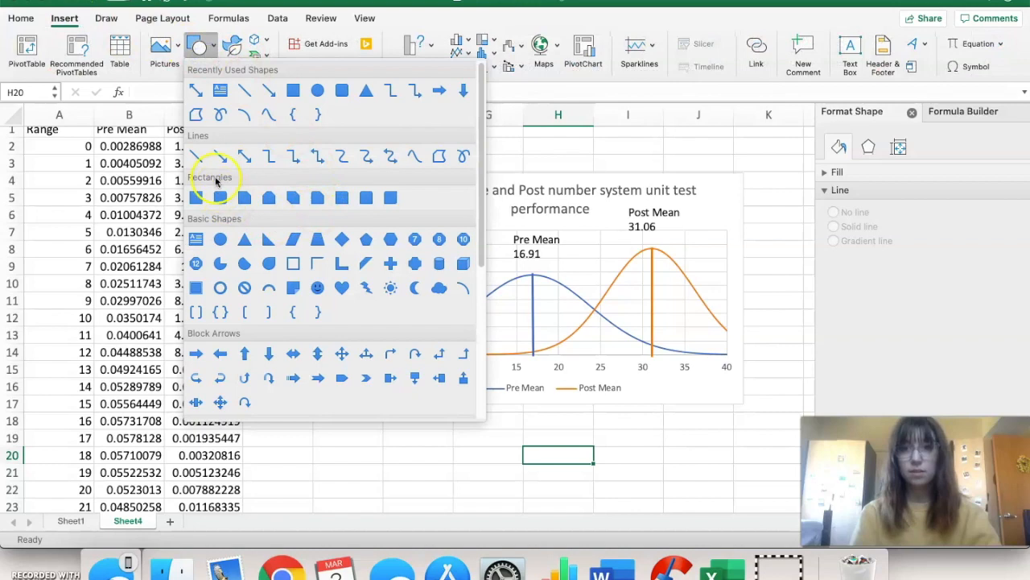
left_click(244, 155)
left_click_drag(534, 312, 653, 314)
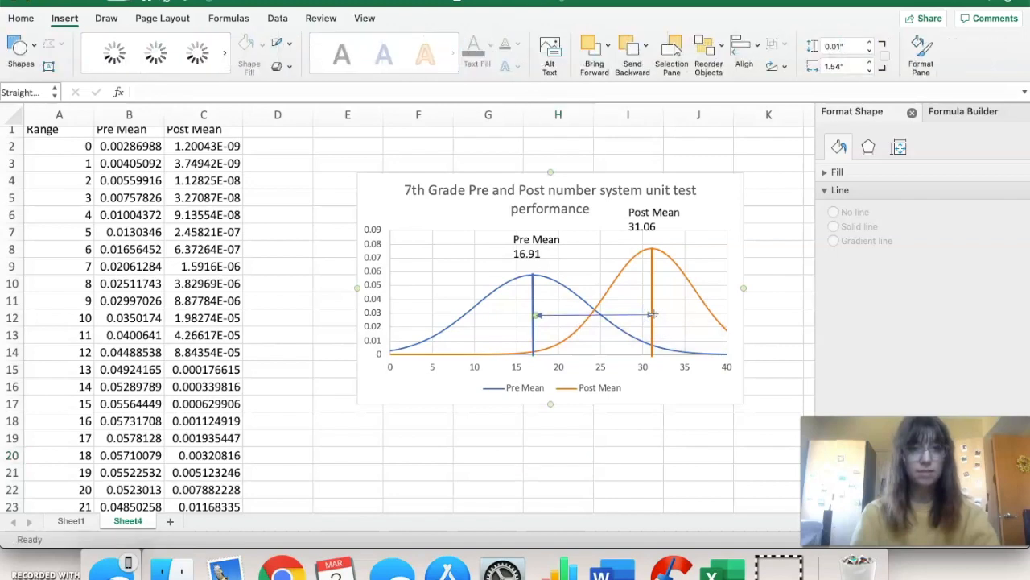
left_click(1012, 270)
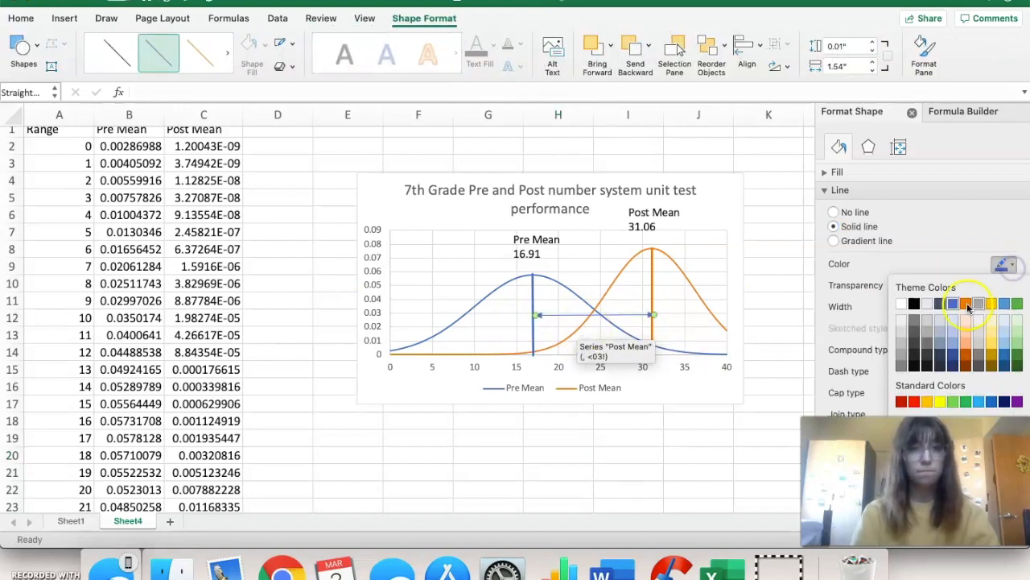
left_click(916, 306)
left_click(557, 440)
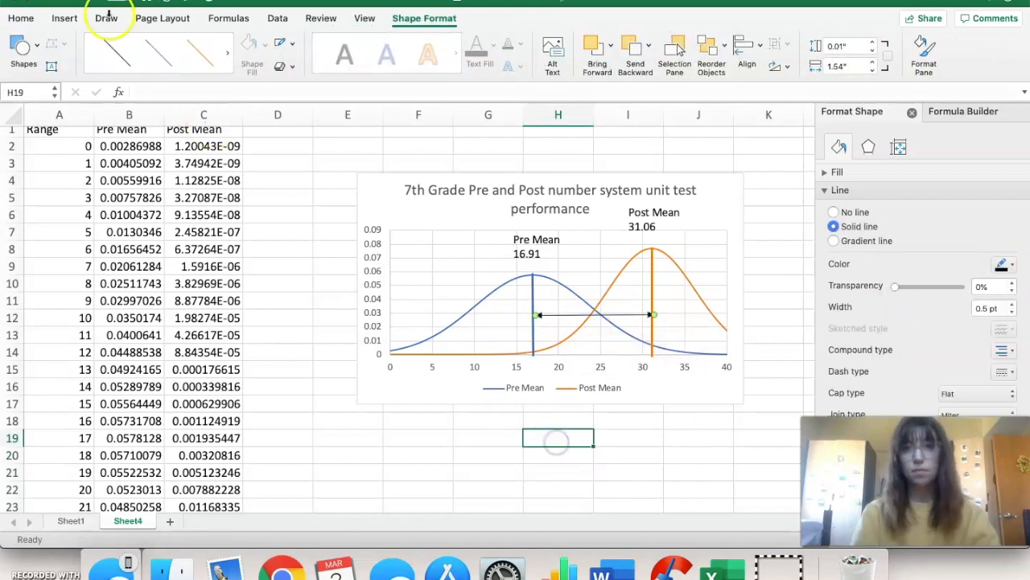
Step: Add a text box without fill or outline above the double-headed arrow reading "EFFECT SIZE 2.32"
left_click(65, 18)
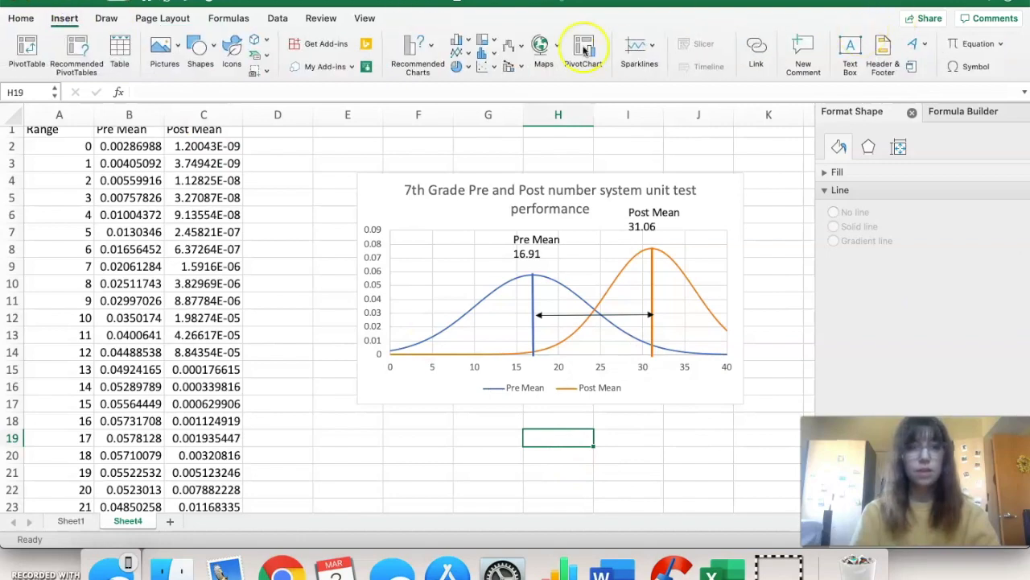
left_click(850, 49)
left_click_drag(562, 277, 626, 312)
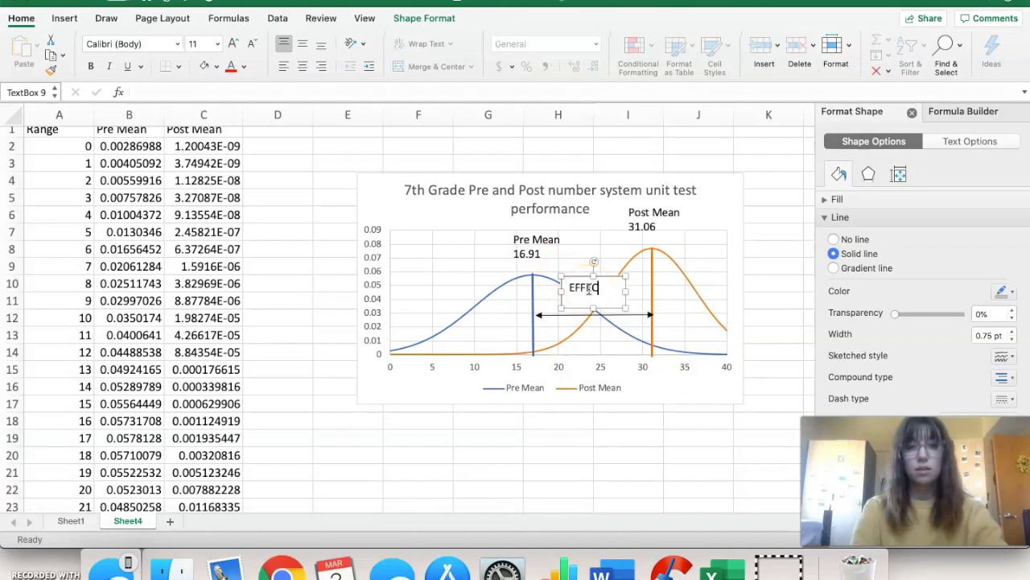
type("EFFECT SIZE 2.32")
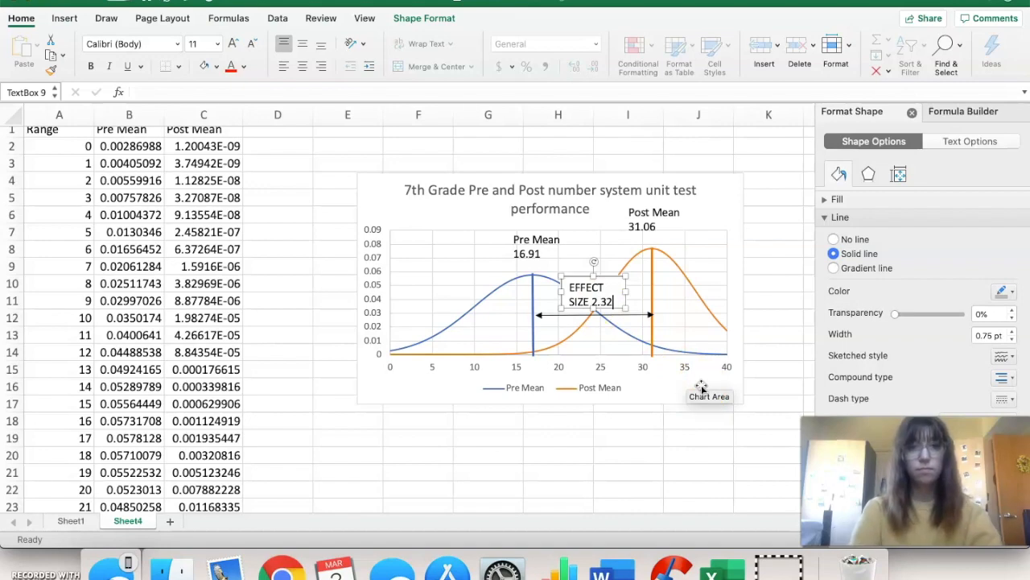
left_click(669, 475)
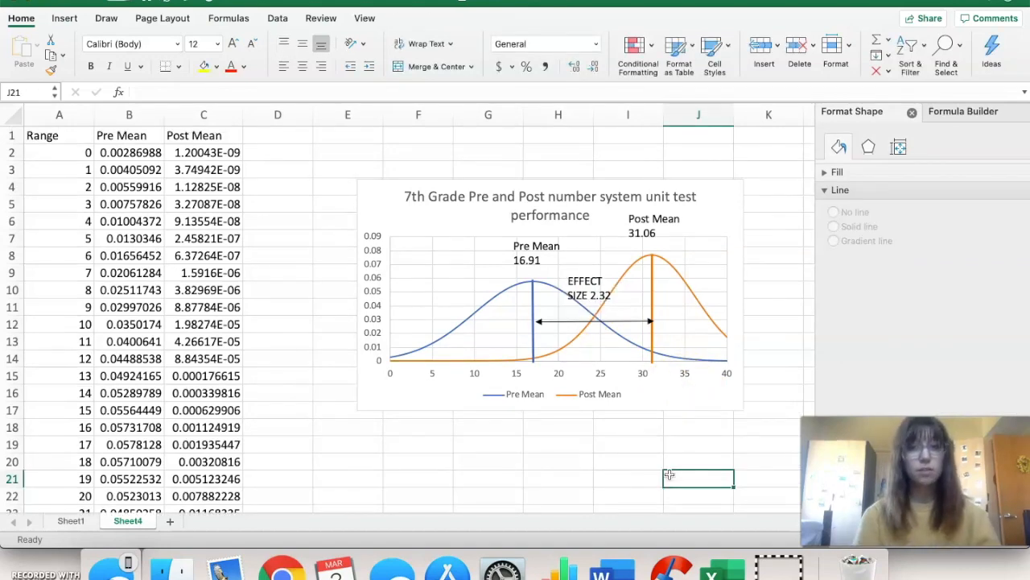